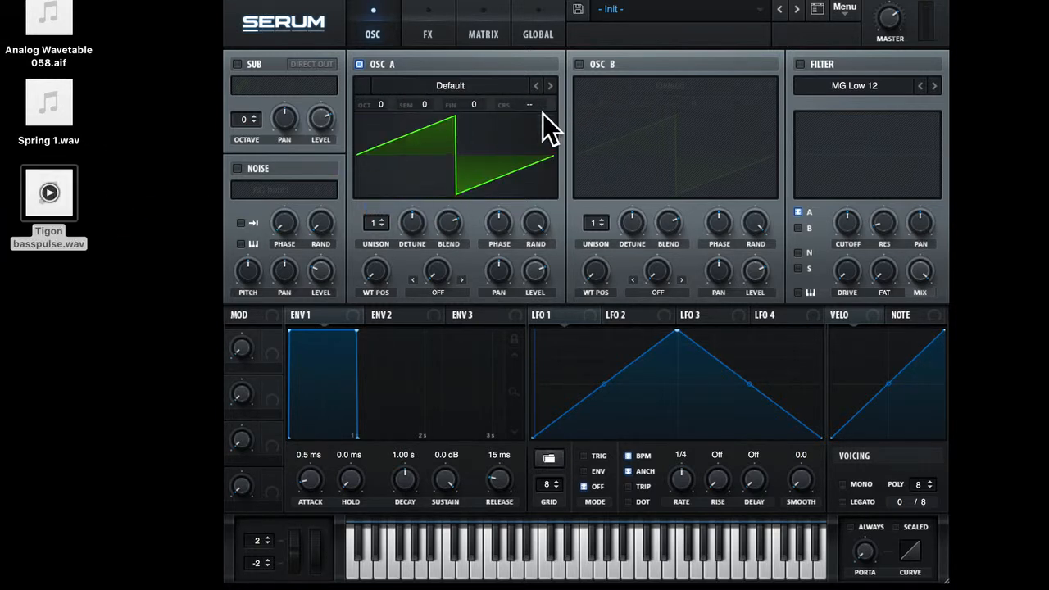
Open oscillator A's wavetable editor and look through its audio import methods
click(546, 124)
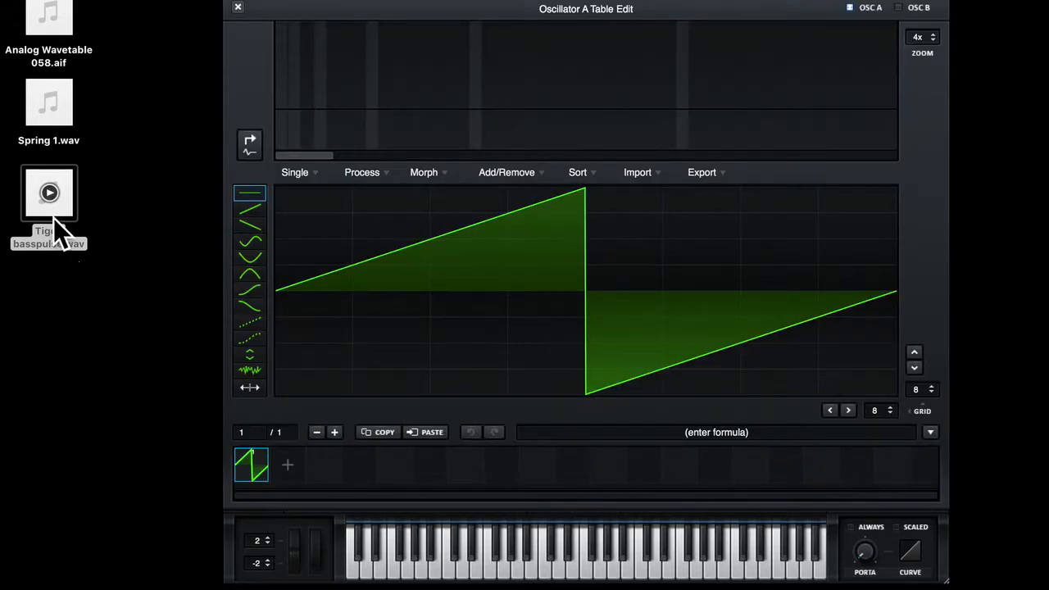
mouse_move(53, 218)
mouse_down()
mouse_move(471, 215)
mouse_move(297, 222)
mouse_move(58, 209)
mouse_up()
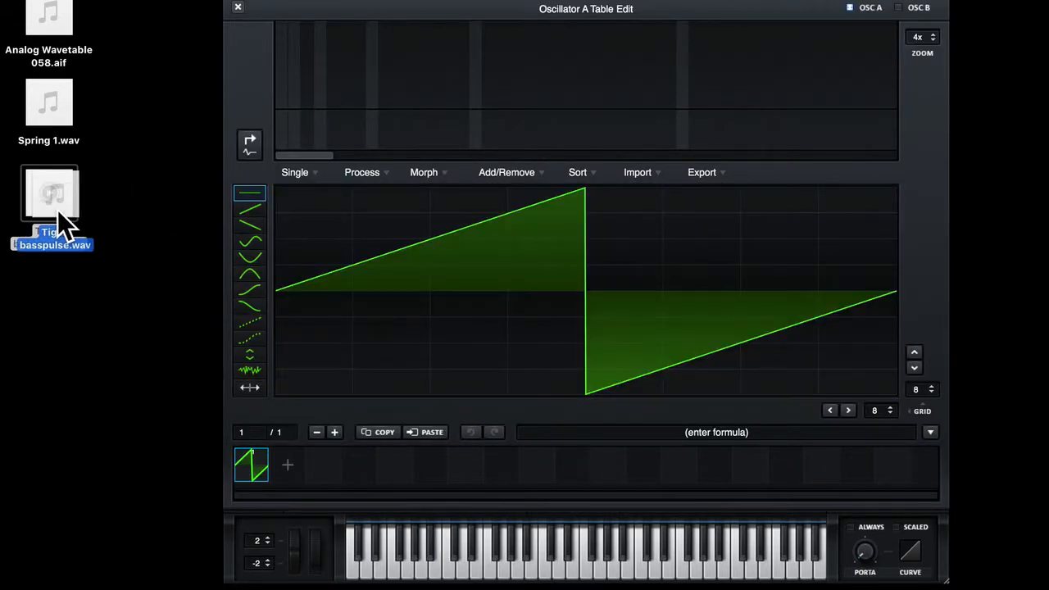
click(638, 173)
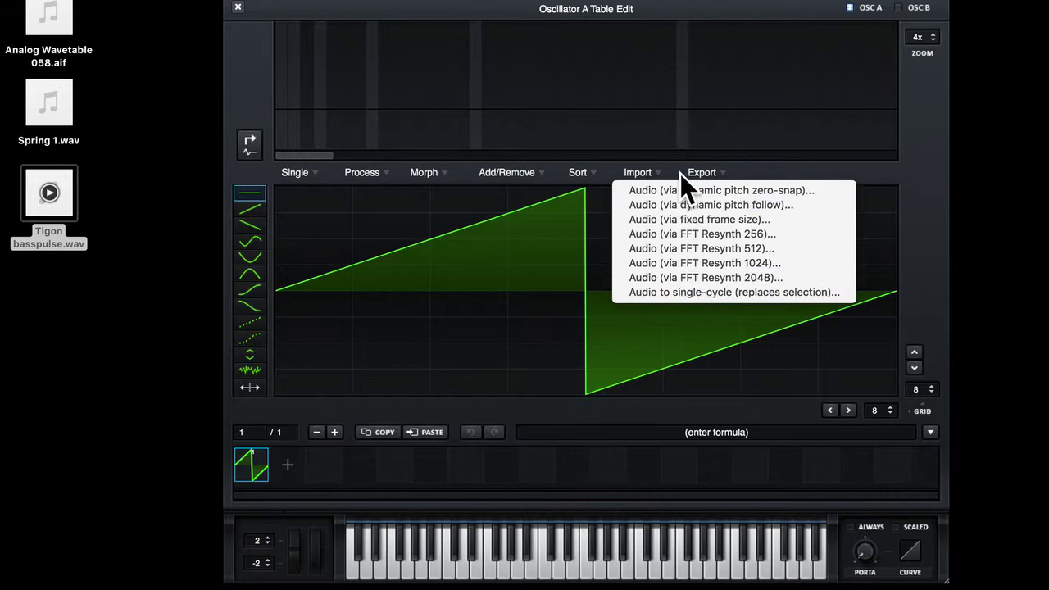
click(549, 191)
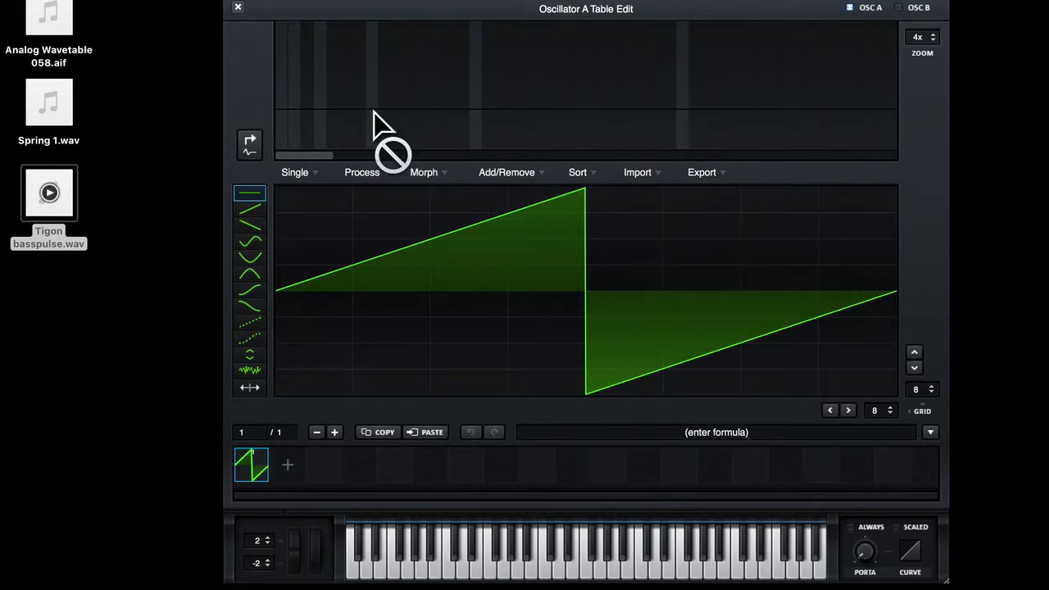
click(237, 9)
Import Tigon basspulse.wav into oscillator A as a wavetable using dynamic pitch zero-snap
drag(49, 210, 554, 190)
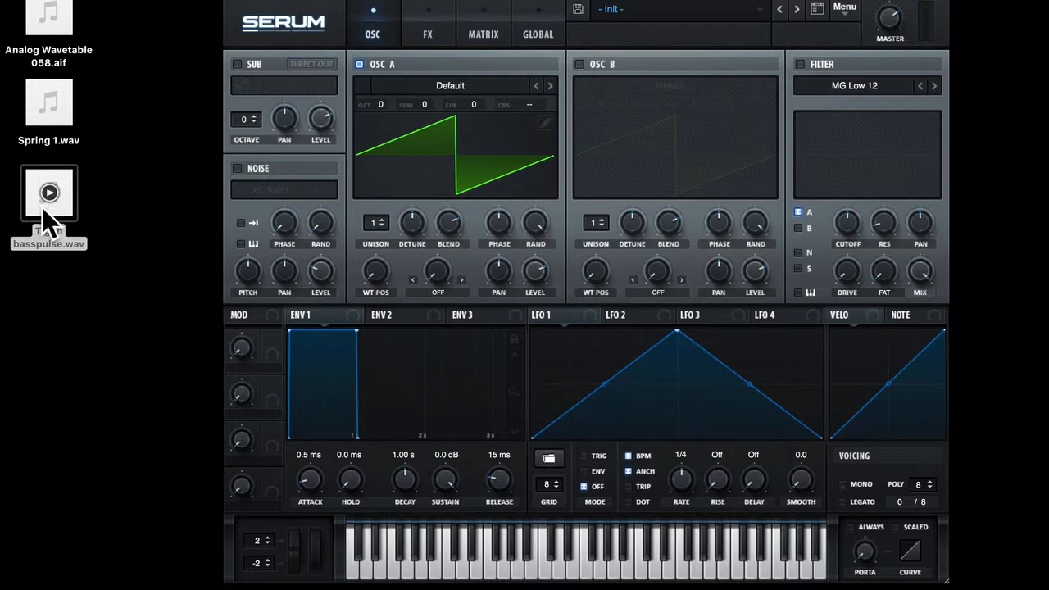
drag(49, 207, 402, 125)
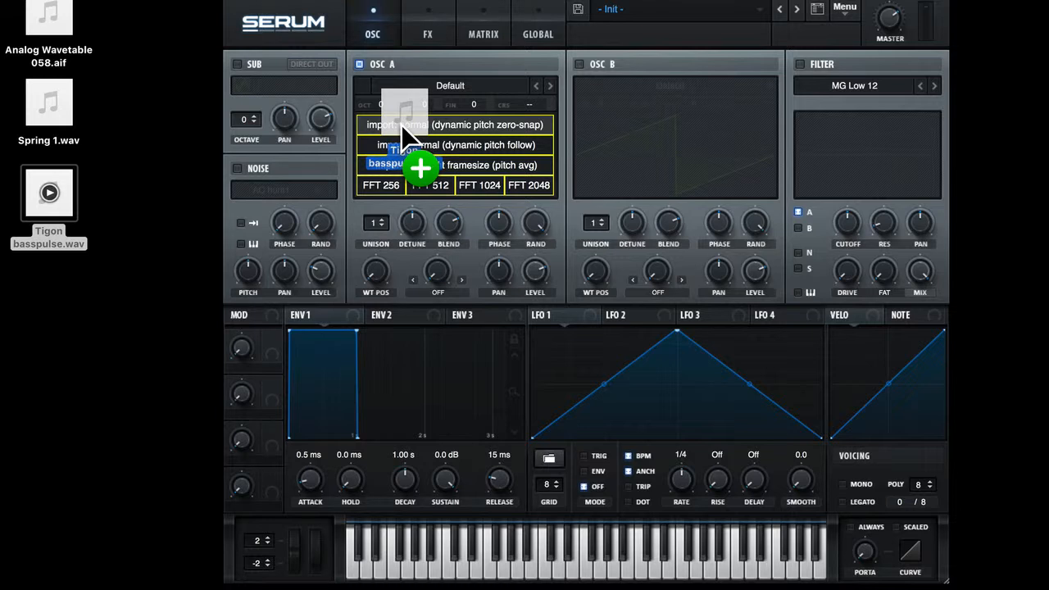
drag(402, 124, 416, 127)
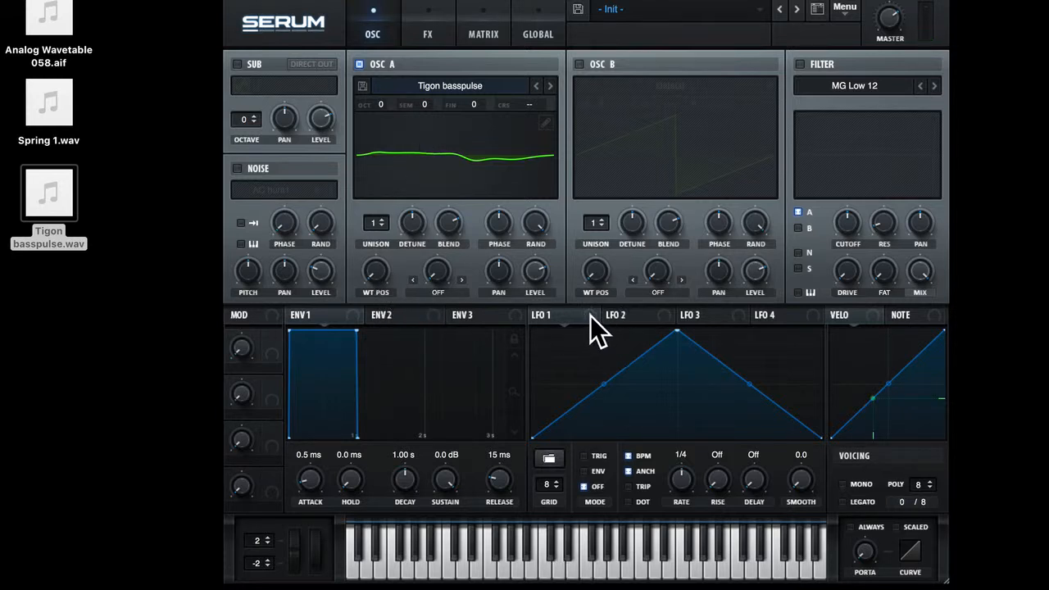
Assign LFO 1 to oscillator A's wavetable position and set the LFO rate to 4 bar
drag(549, 314, 375, 277)
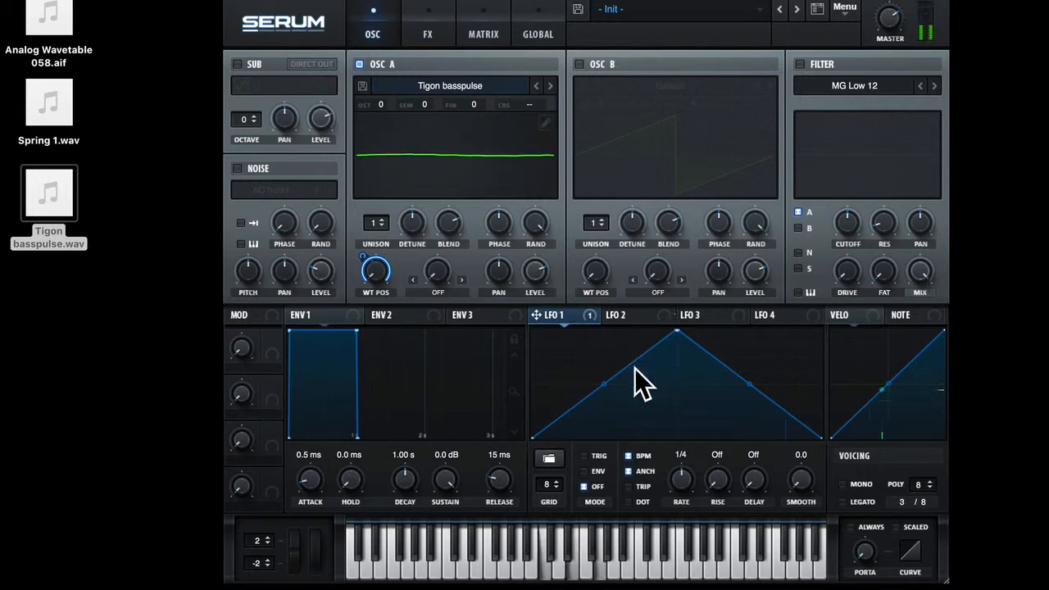
mouse_move(683, 481)
mouse_down()
mouse_move(680, 511)
mouse_move(683, 489)
mouse_up()
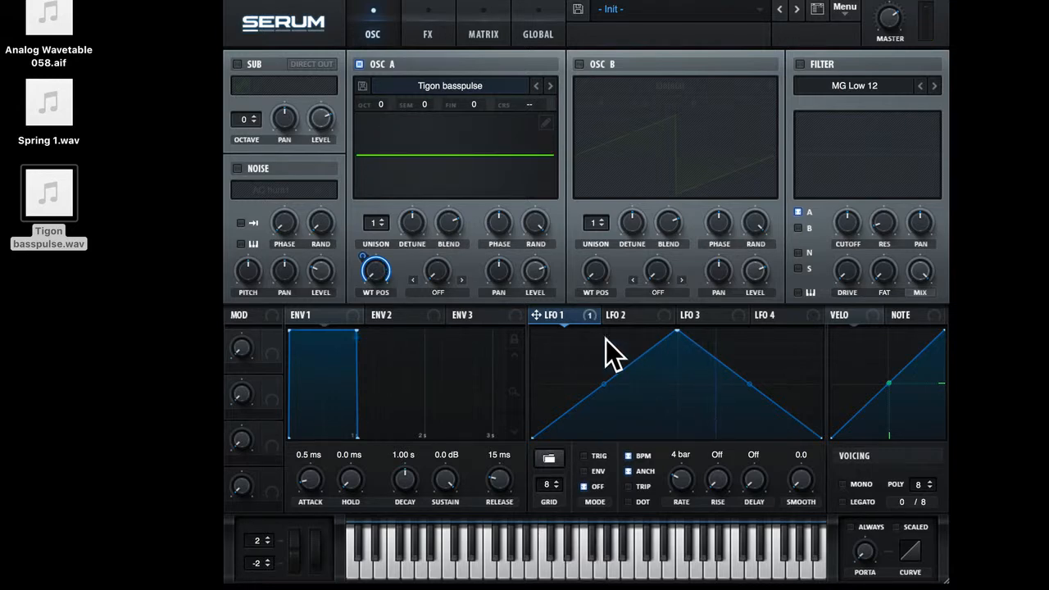
Remove the silent frames from 187 through 256 at the end of oscillator A's wavetable
click(545, 123)
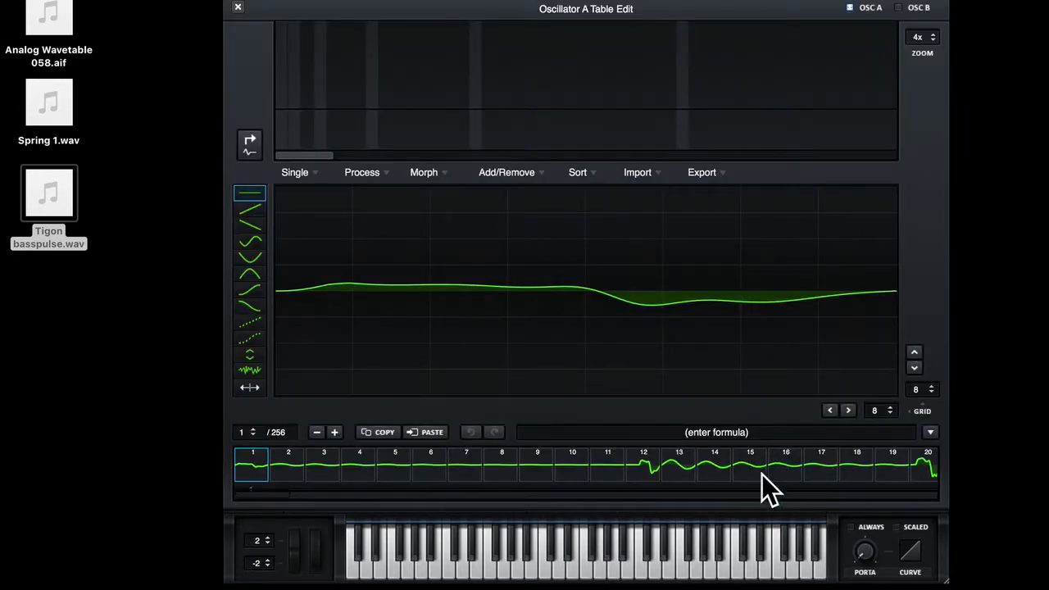
scroll(788, 467, down, 10)
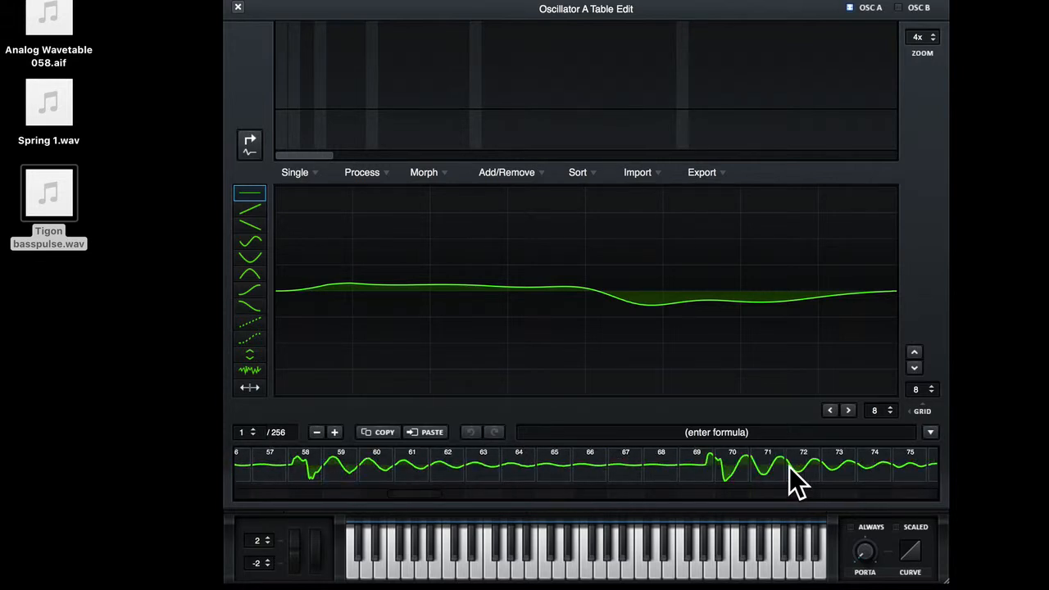
scroll(789, 471, down, 2)
scroll(631, 469, down, 20)
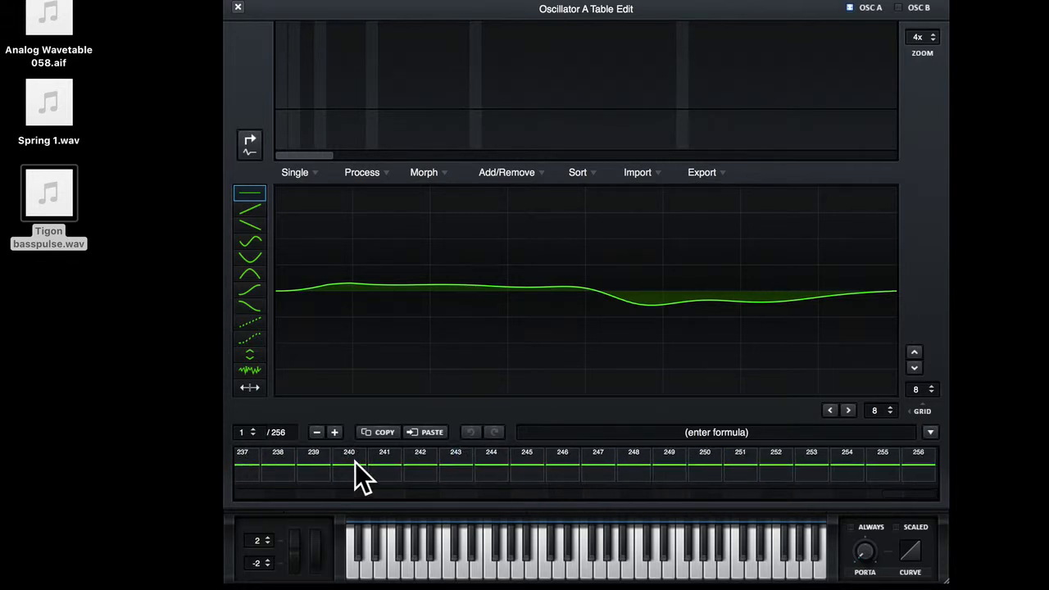
scroll(355, 463, up, 6)
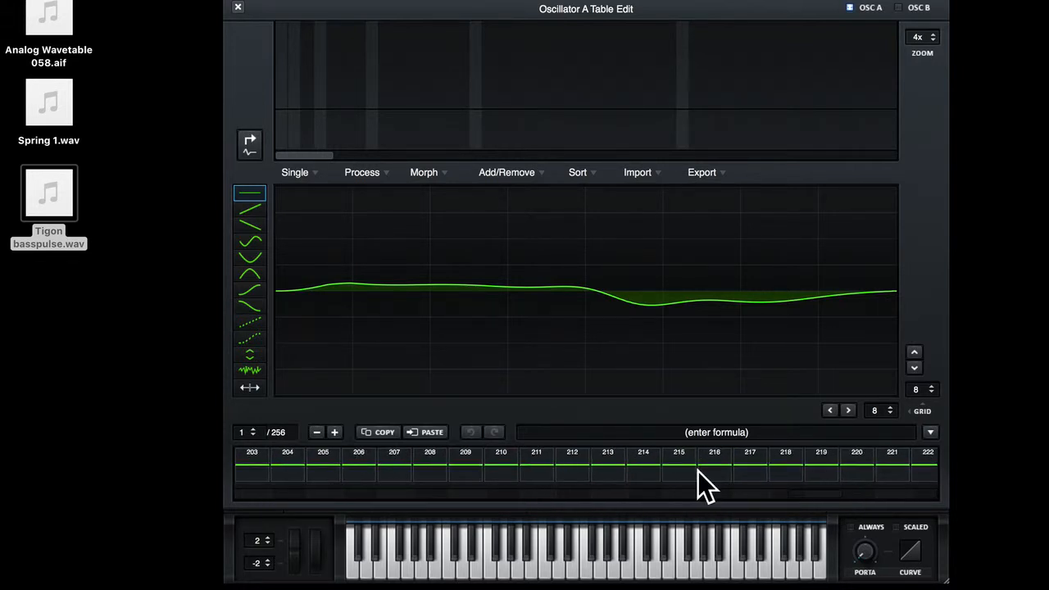
scroll(698, 471, up, 5)
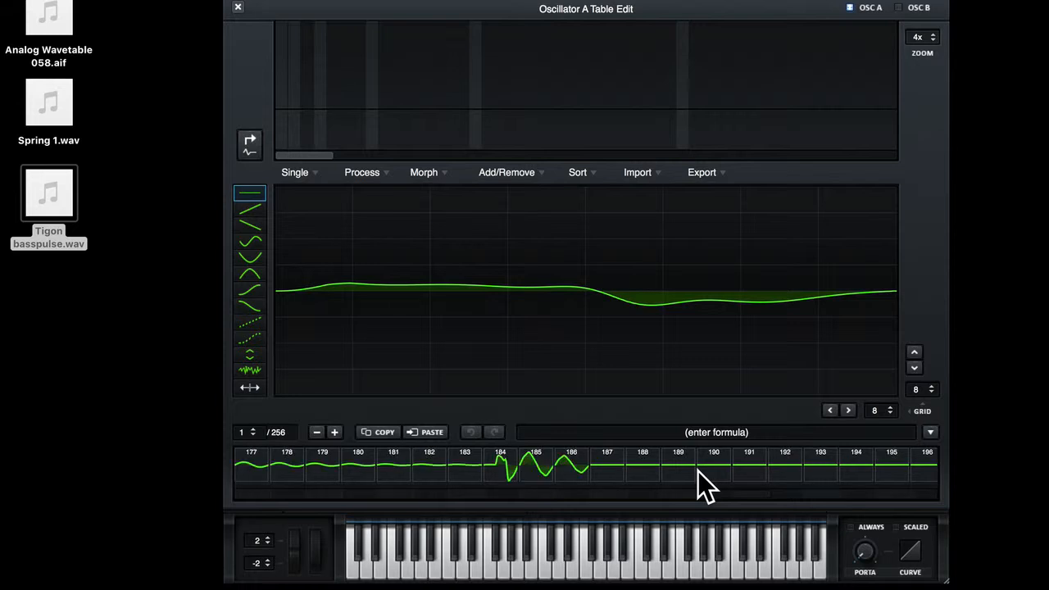
click(604, 467)
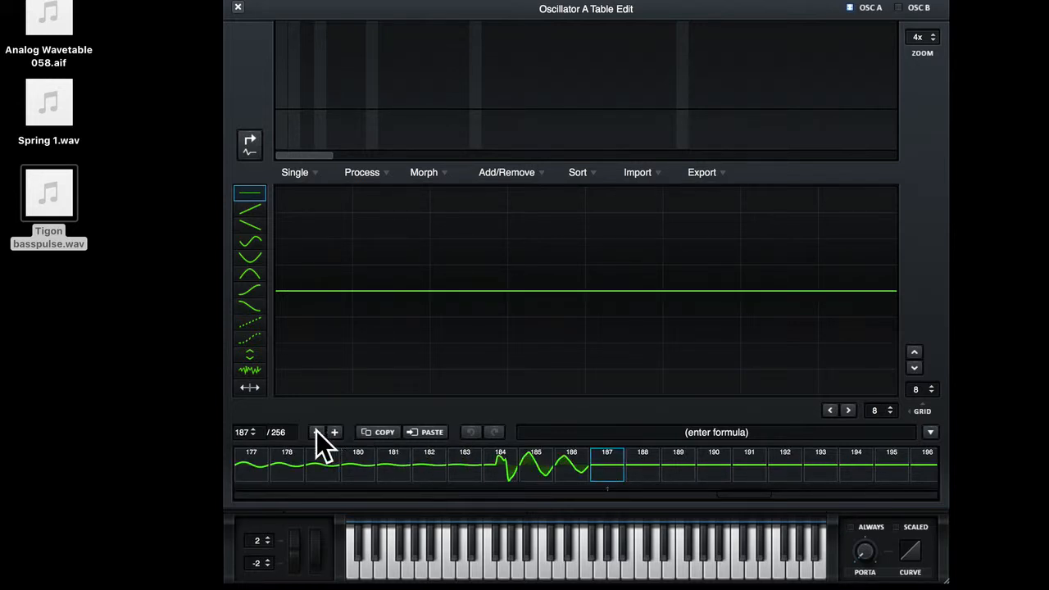
scroll(726, 478, down, 10)
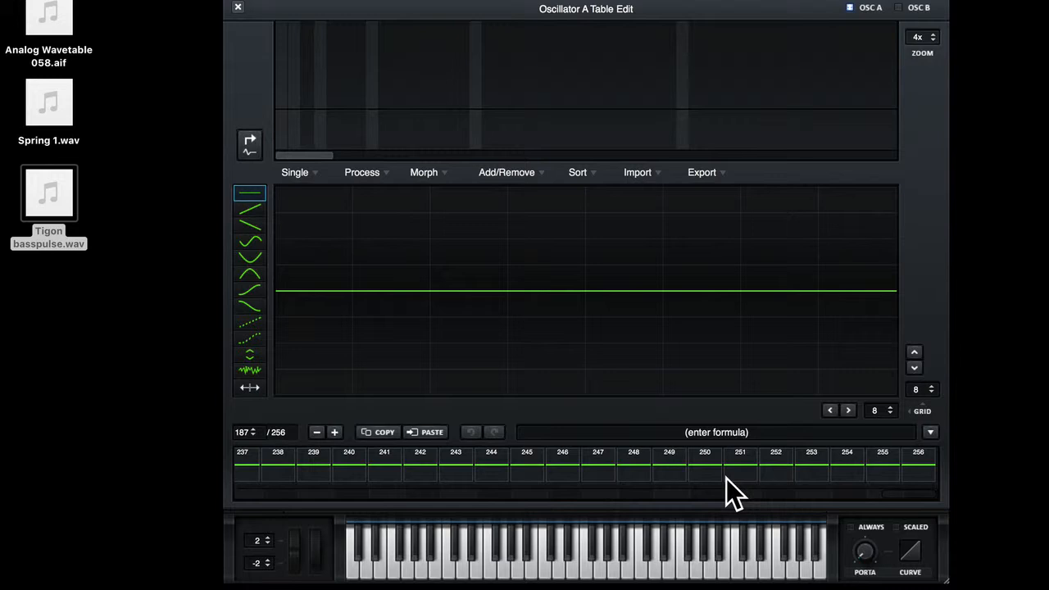
shift+click(914, 467)
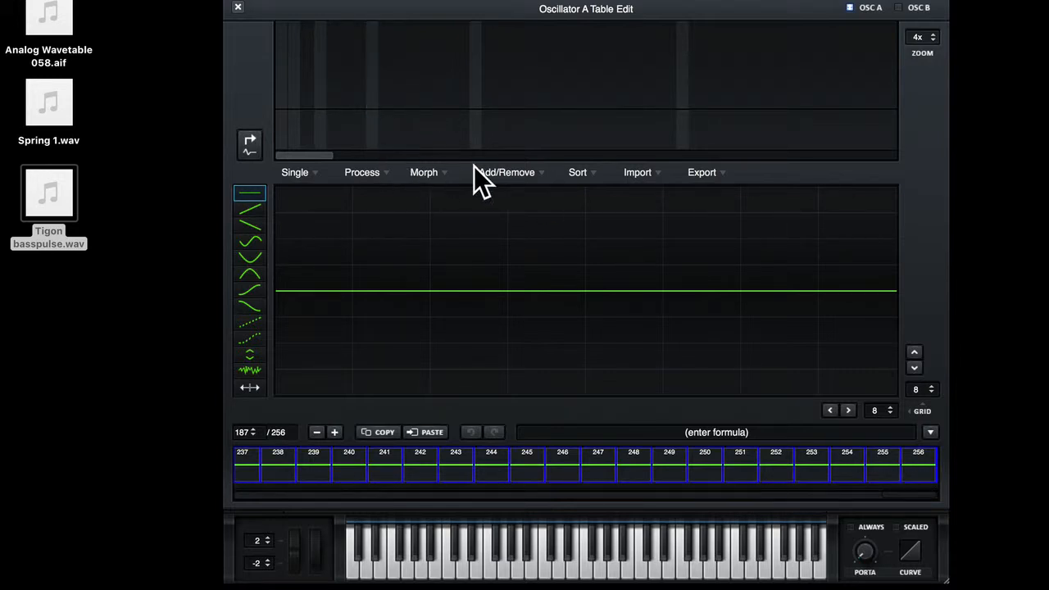
click(506, 174)
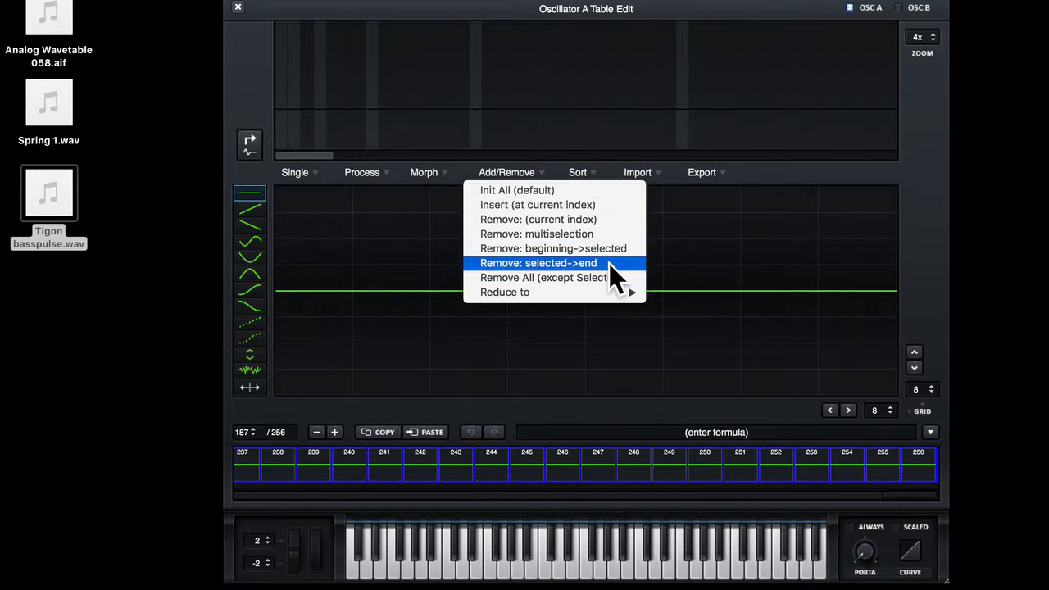
click(558, 263)
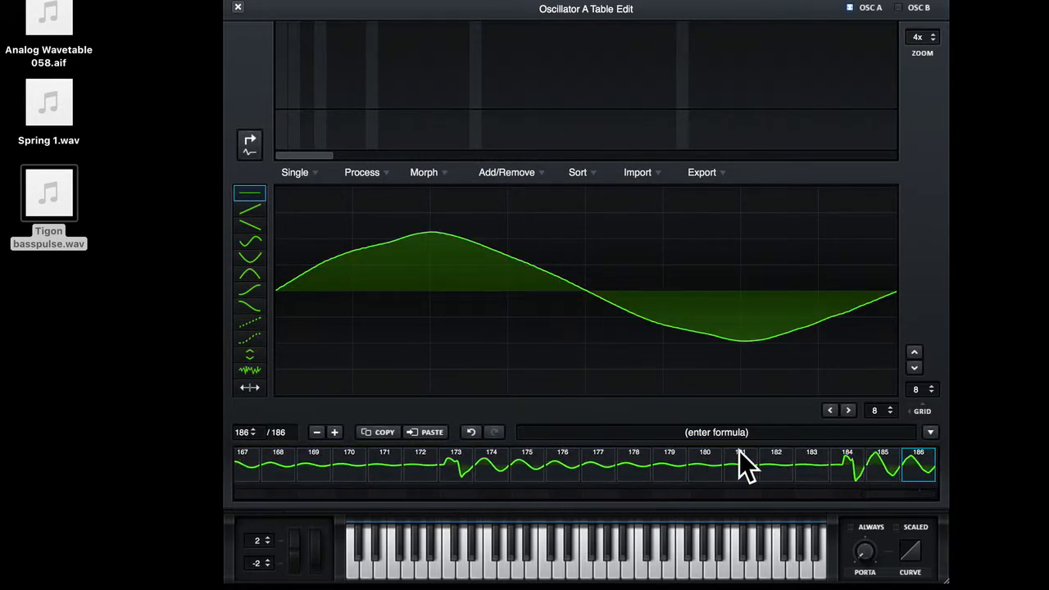
Normalize each frame of the trimmed wavetable separately and inspect frames 173 and 1
scroll(724, 462, up, 15)
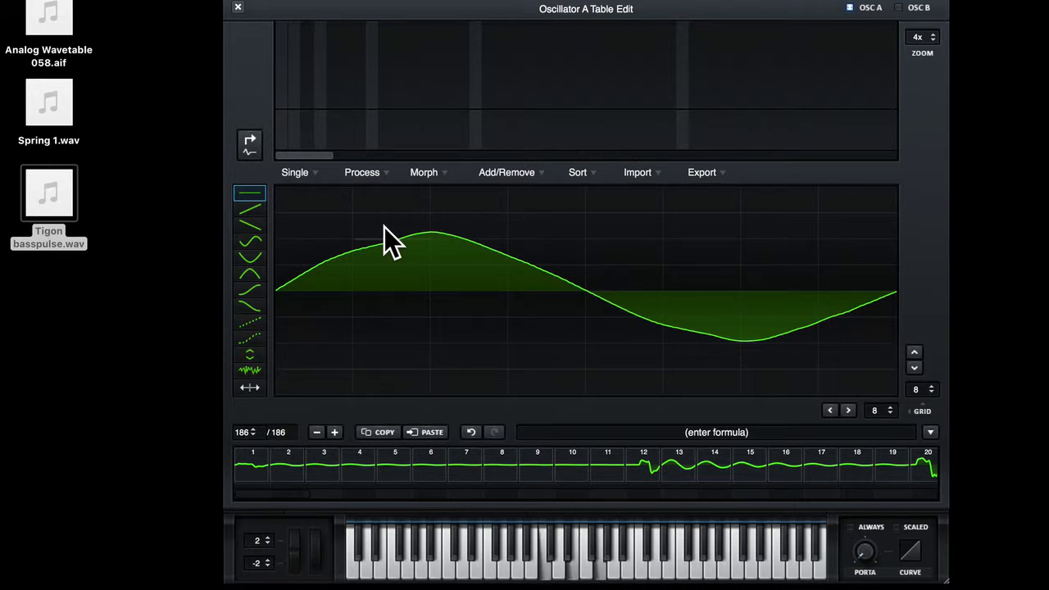
click(361, 173)
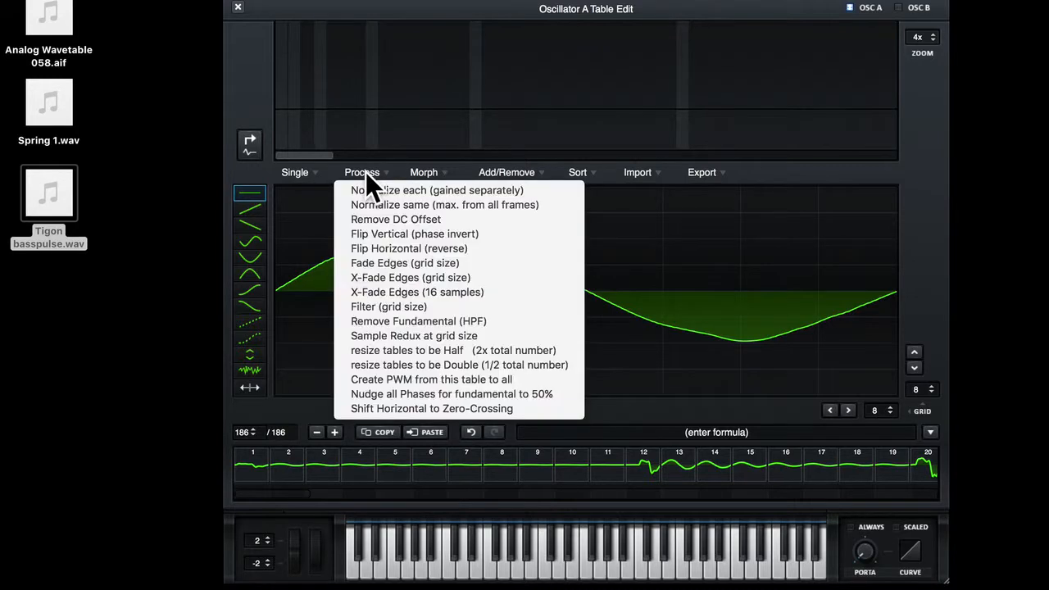
click(465, 191)
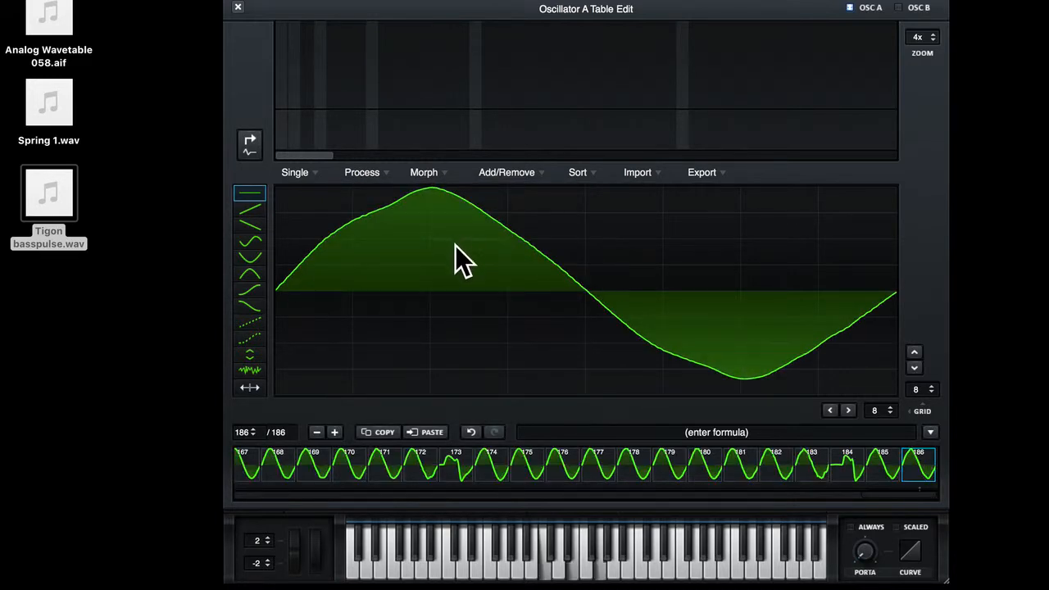
click(456, 465)
scroll(457, 471, left, 10)
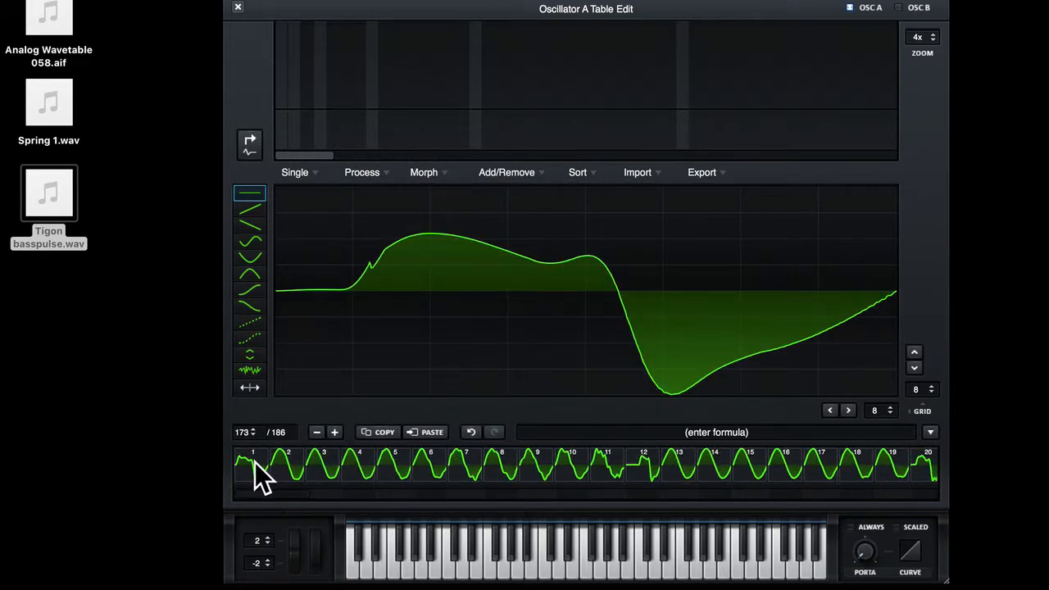
click(256, 467)
click(238, 7)
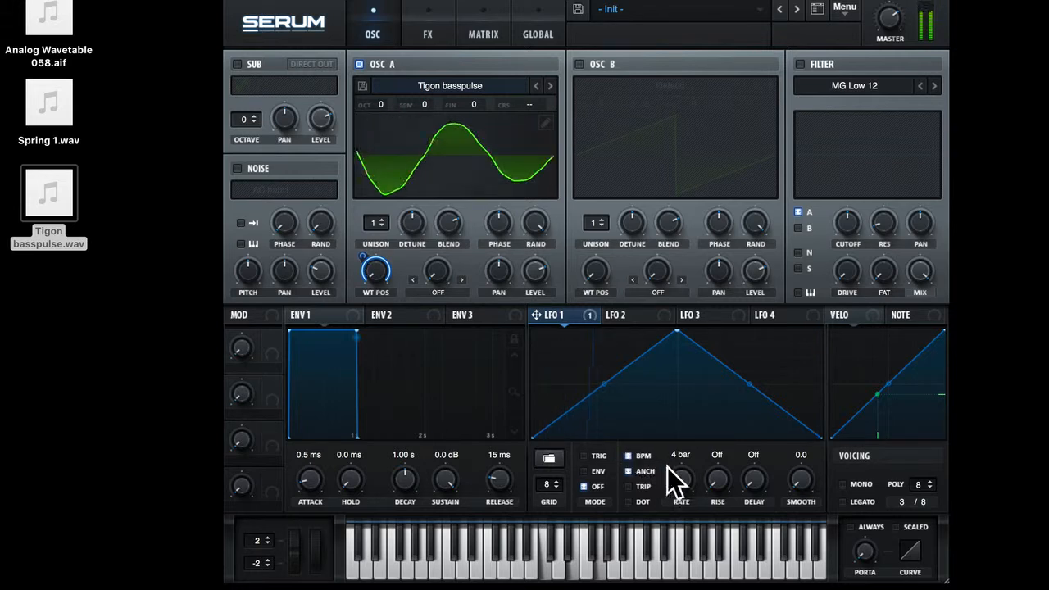
Try LFO 1's rate at 8 bar and set it back to 4 bar
drag(682, 477, 685, 493)
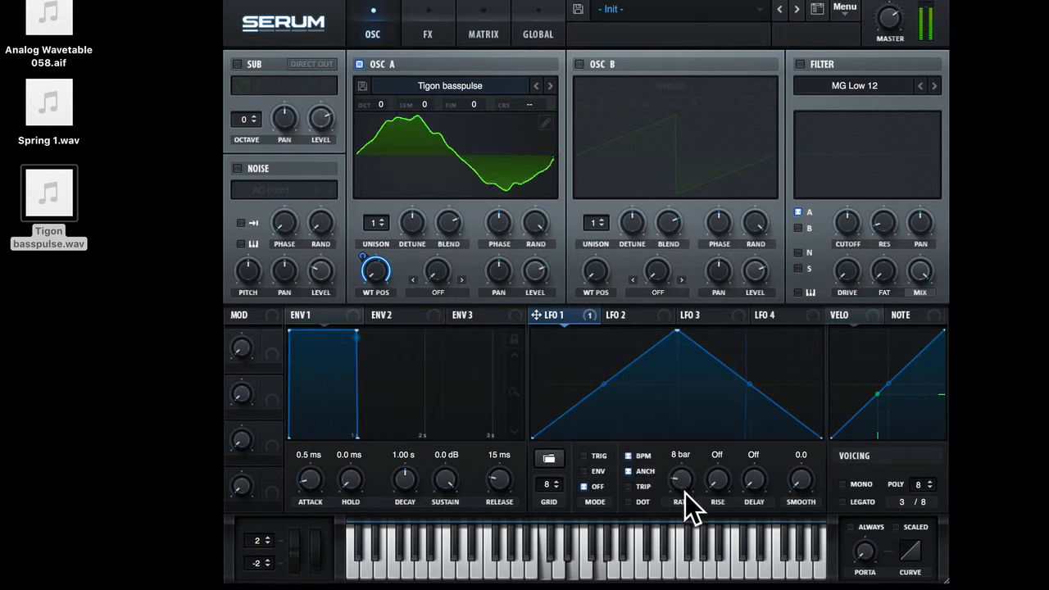
mouse_move(685, 492)
mouse_down()
mouse_move(684, 409)
mouse_move(686, 482)
mouse_up()
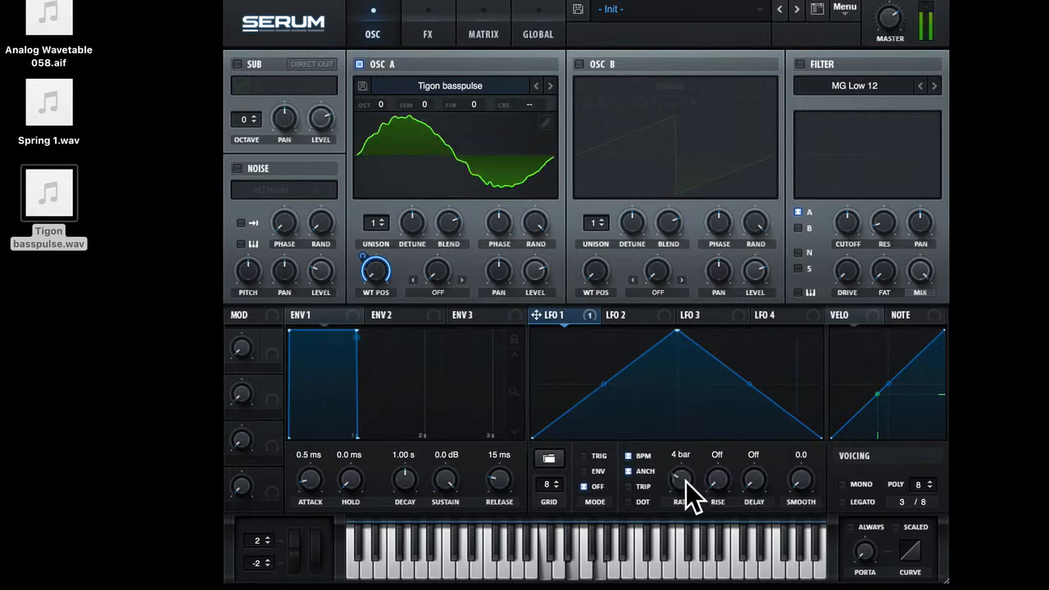
Re-import Tigon basspulse.wav into oscillator A using dynamic pitch follow
drag(63, 215, 392, 146)
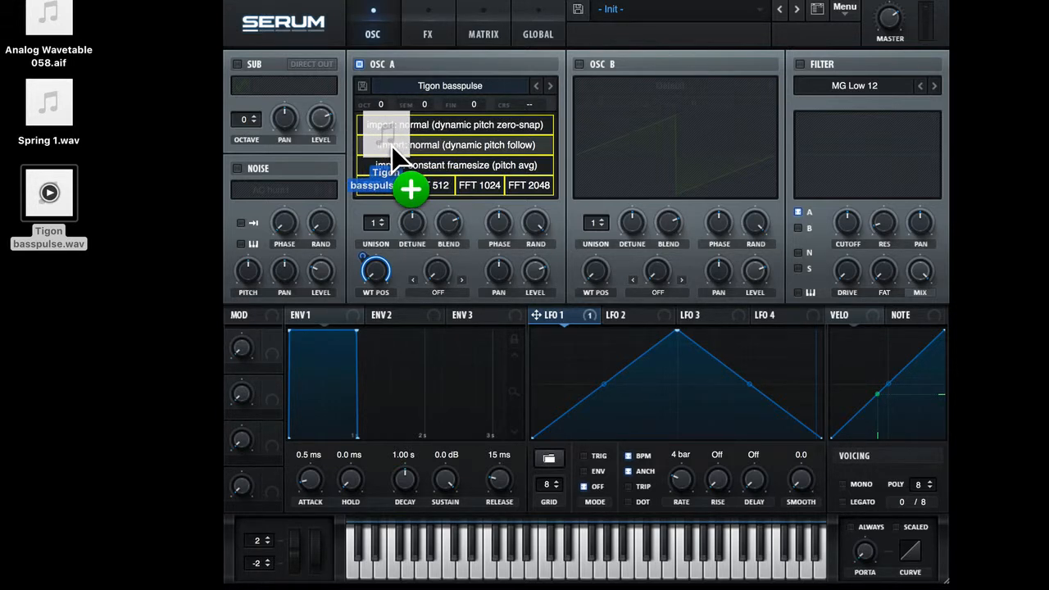
drag(392, 146, 396, 139)
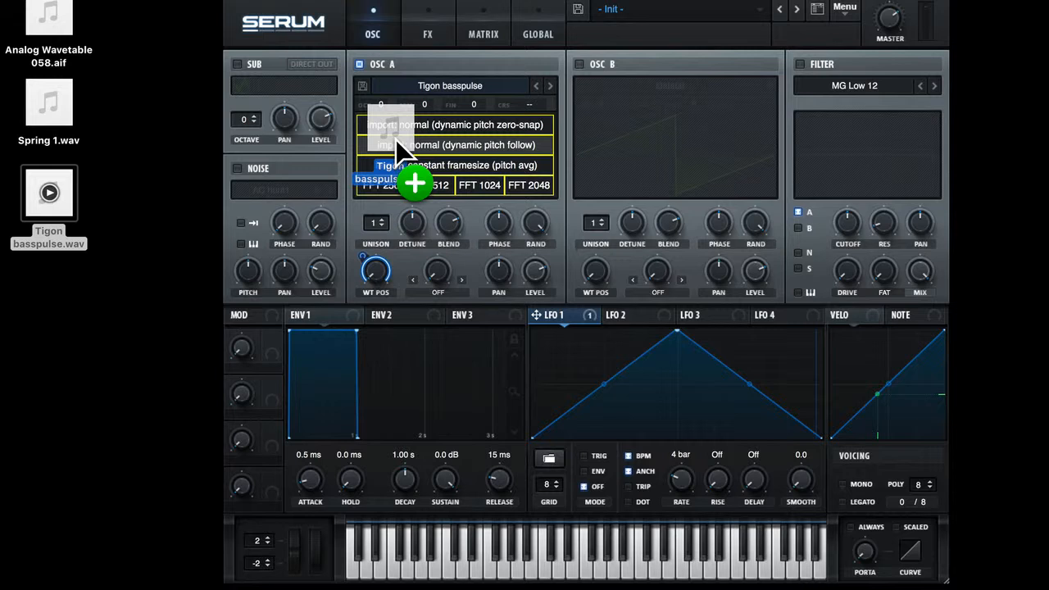
drag(396, 139, 398, 143)
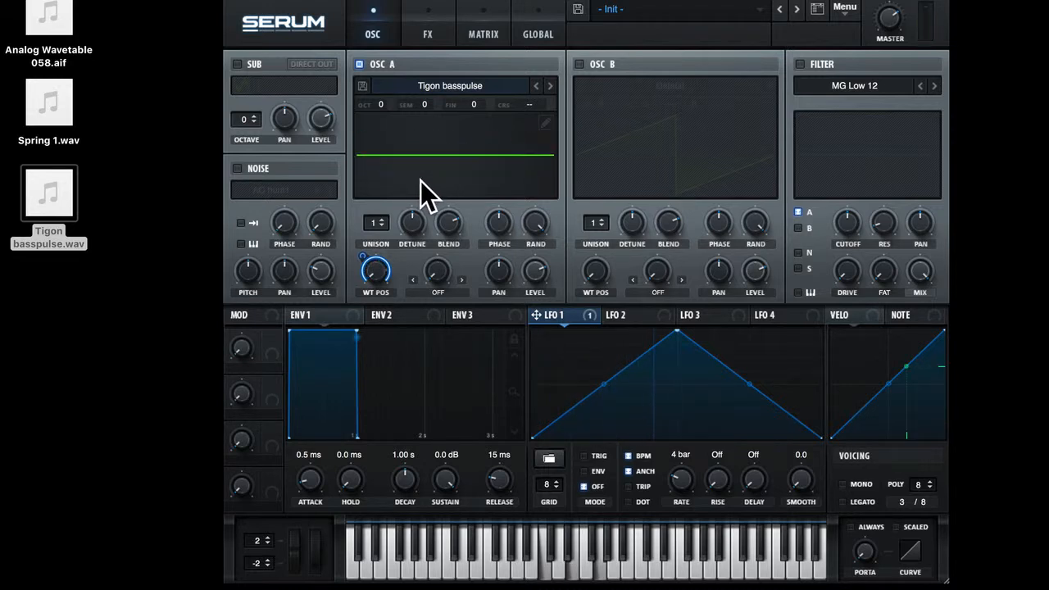
Normalize every frame of the re-imported oscillator A wavetable with individual gain
click(545, 123)
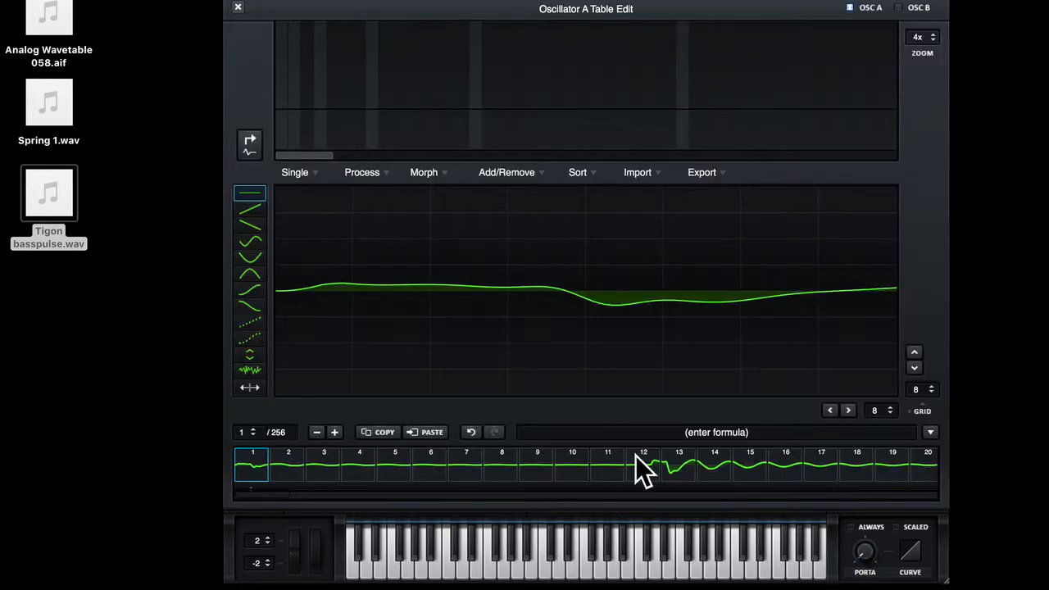
click(373, 172)
click(436, 193)
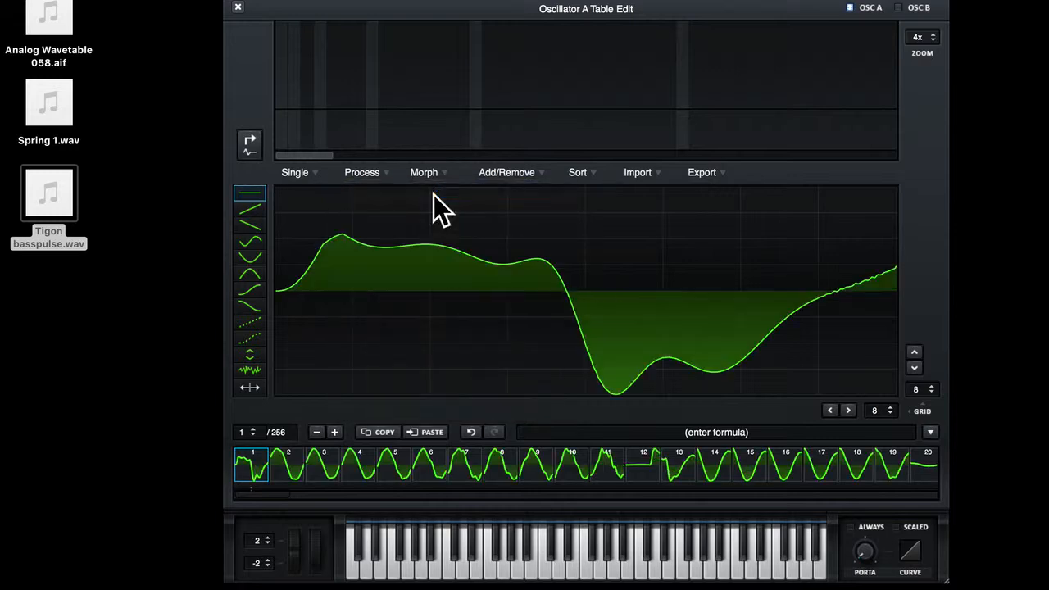
Remove the silent frames from 191 to the end of oscillator A's wavetable
scroll(607, 465, right, 10)
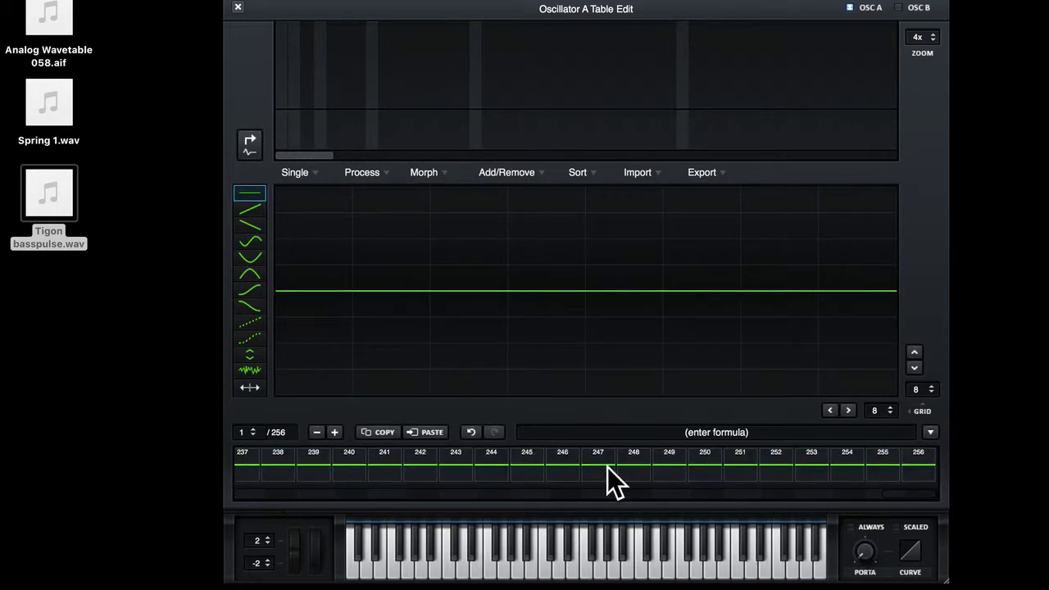
scroll(414, 471, left, 5)
scroll(414, 469, right, 5)
scroll(414, 470, left, 5)
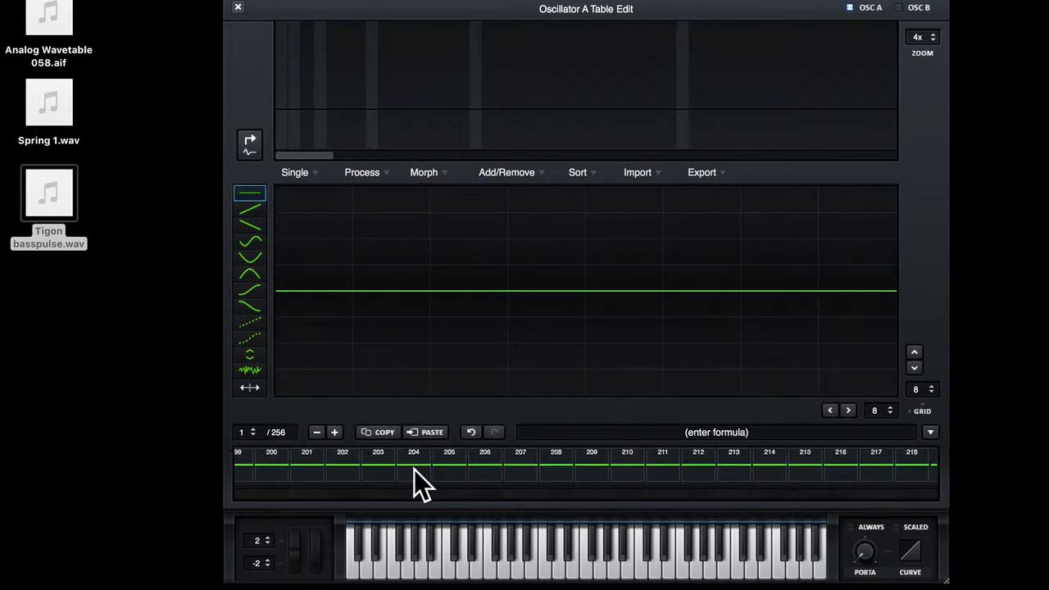
click(408, 466)
scroll(408, 467, right, 5)
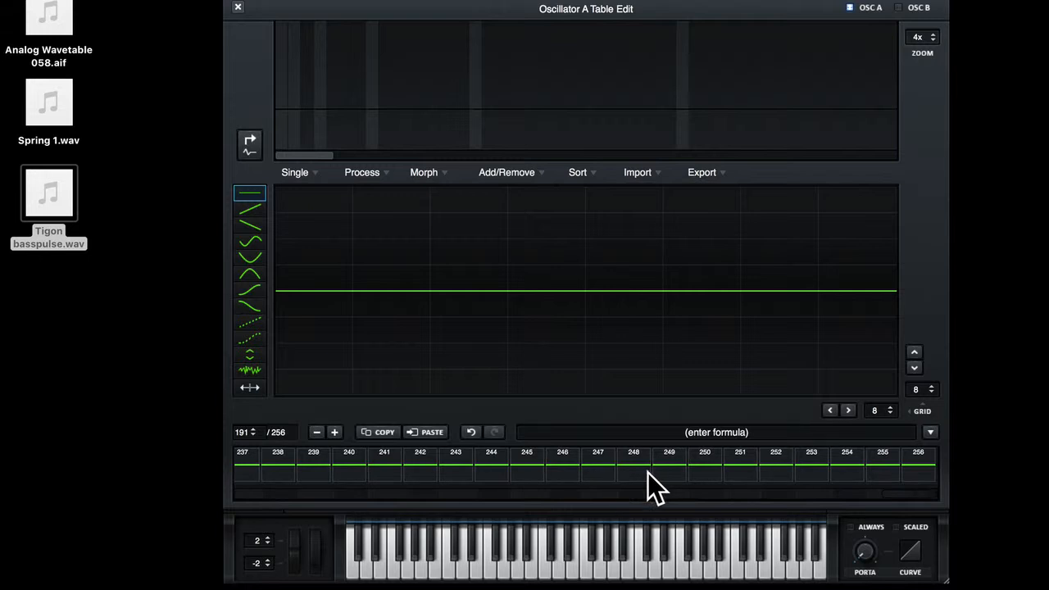
shift+click(917, 467)
click(523, 173)
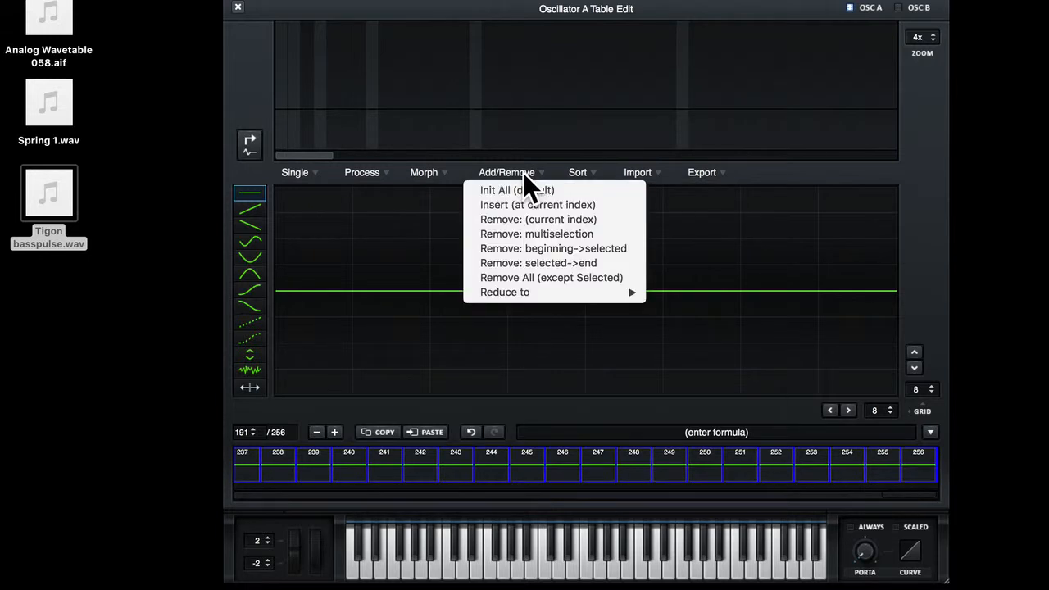
click(564, 264)
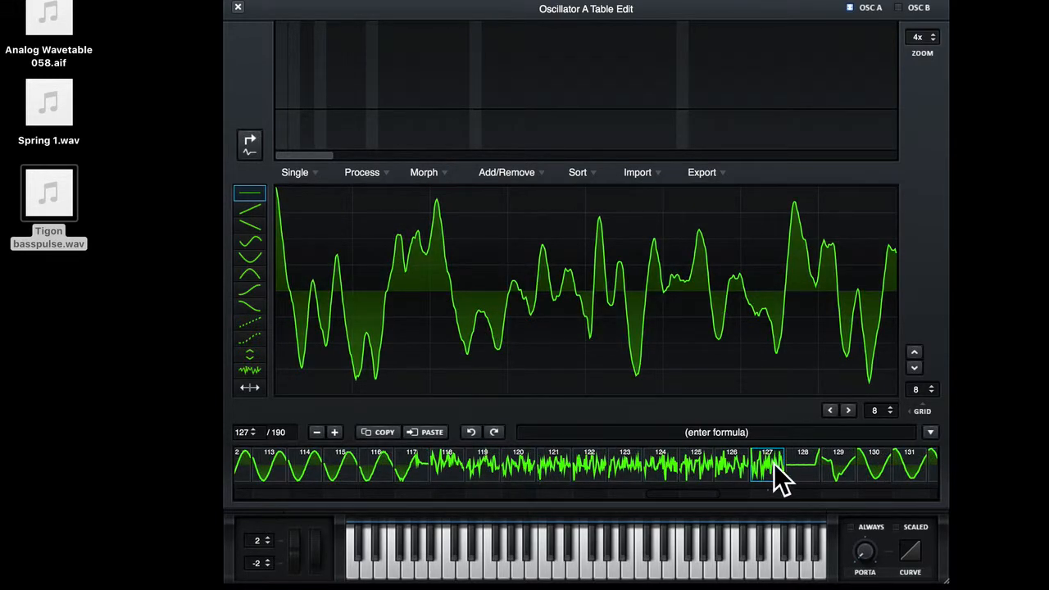
Delete the ten noisy frames 118 to 127 from the wavetable one at a time
click(318, 431)
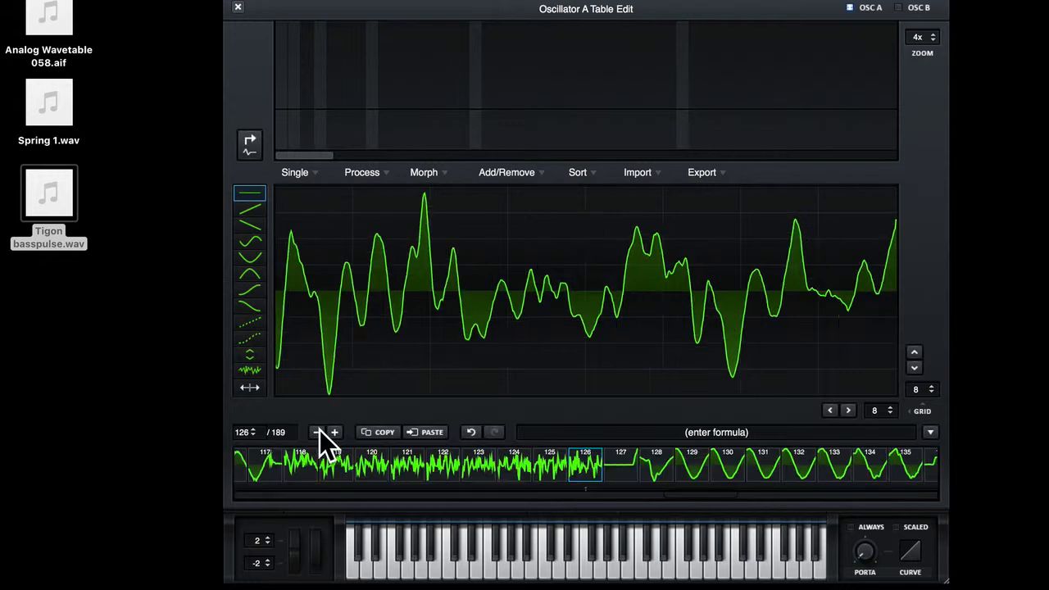
click(318, 432)
click(318, 431)
click(318, 431)
click(318, 431)
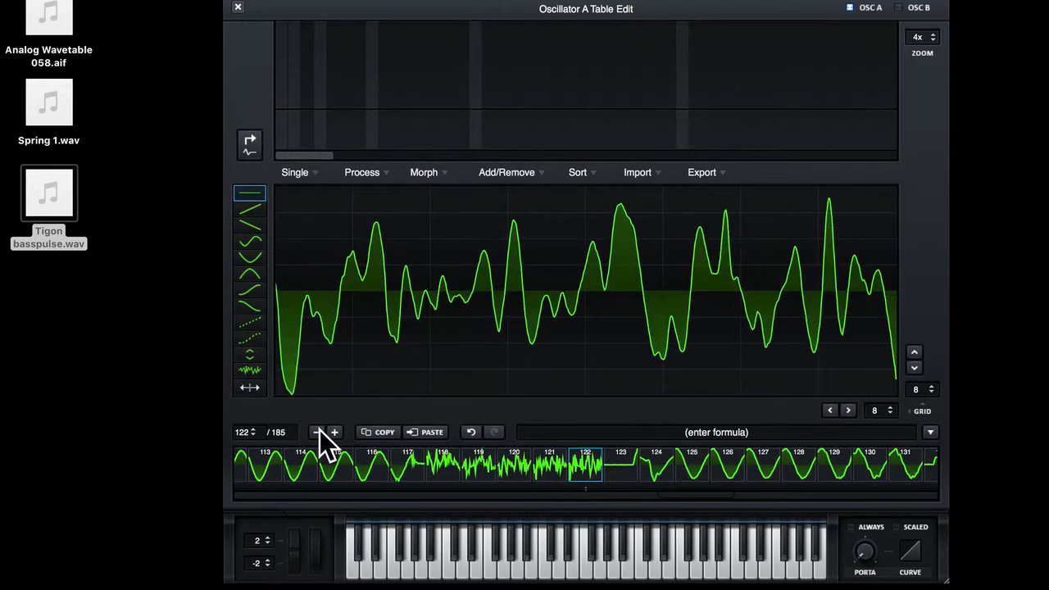
click(318, 431)
click(318, 431)
click(318, 431)
click(318, 431)
click(318, 431)
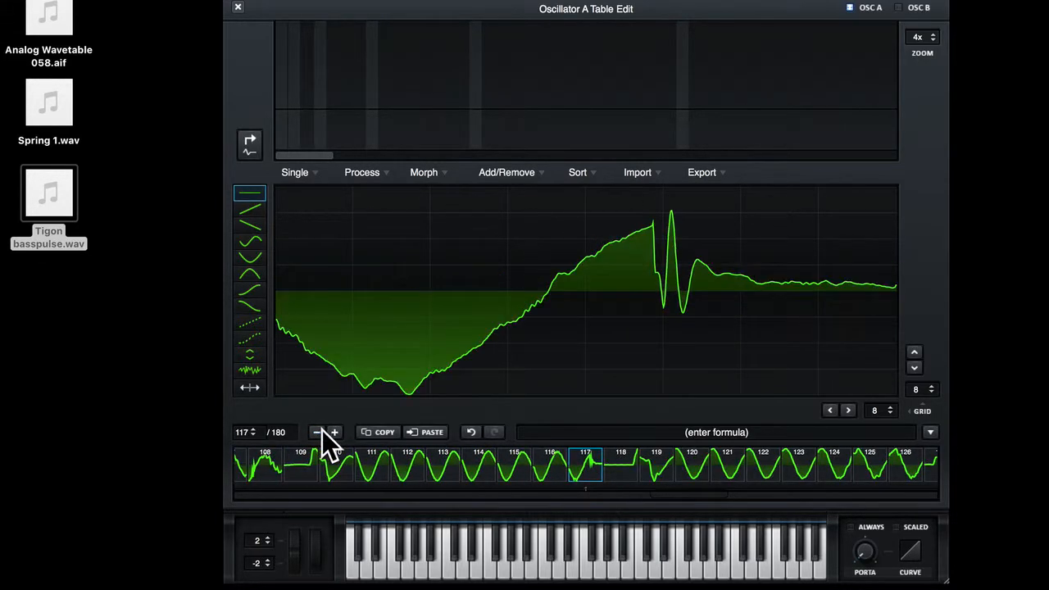
Try a crossfade morph across the whole wavetable and look through the resulting frames
scroll(574, 473, up, 10)
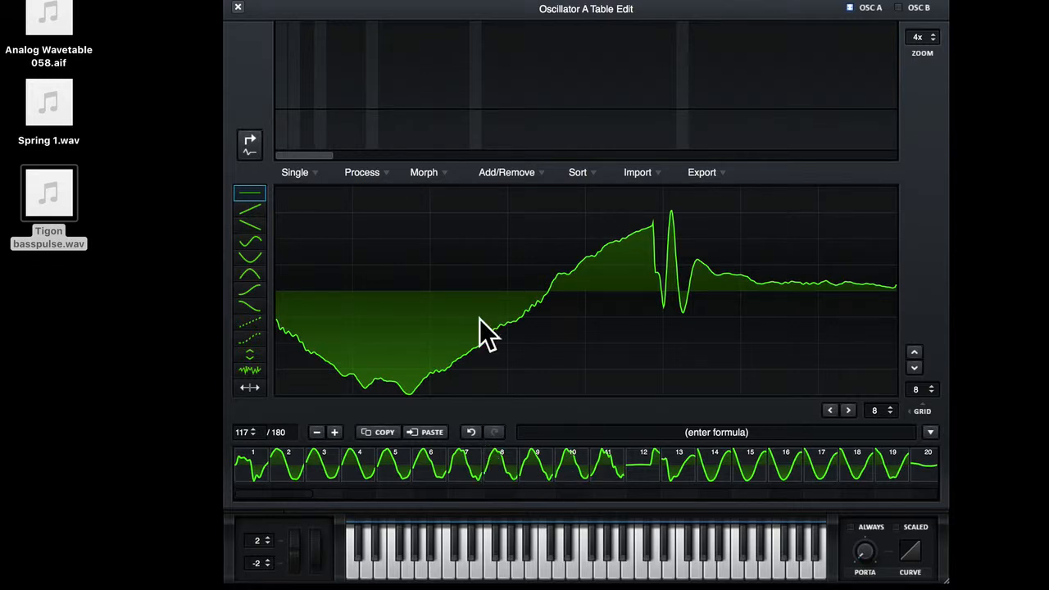
click(423, 172)
click(431, 191)
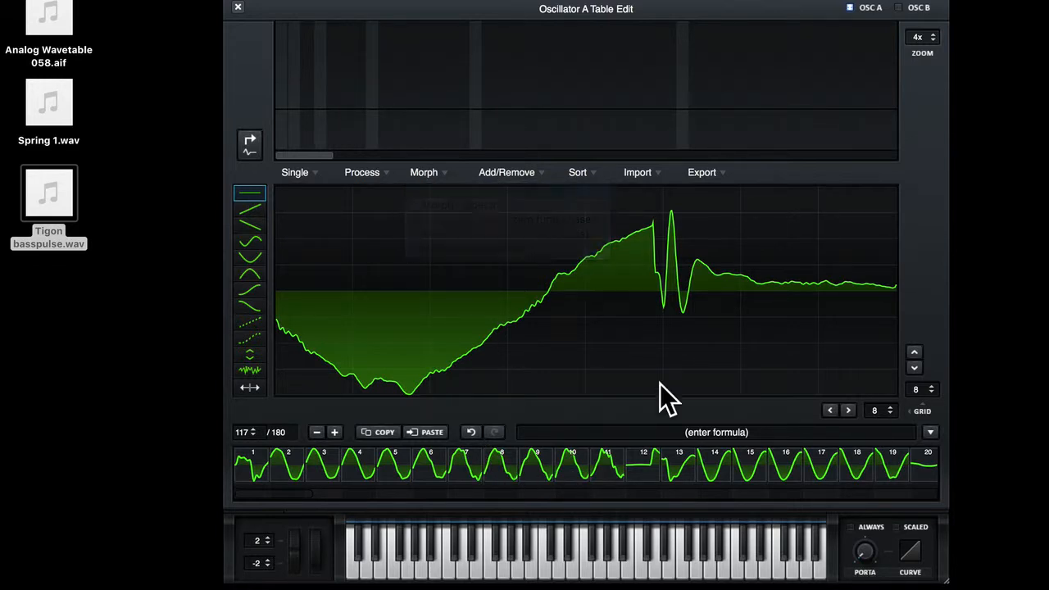
scroll(770, 475, right, 10)
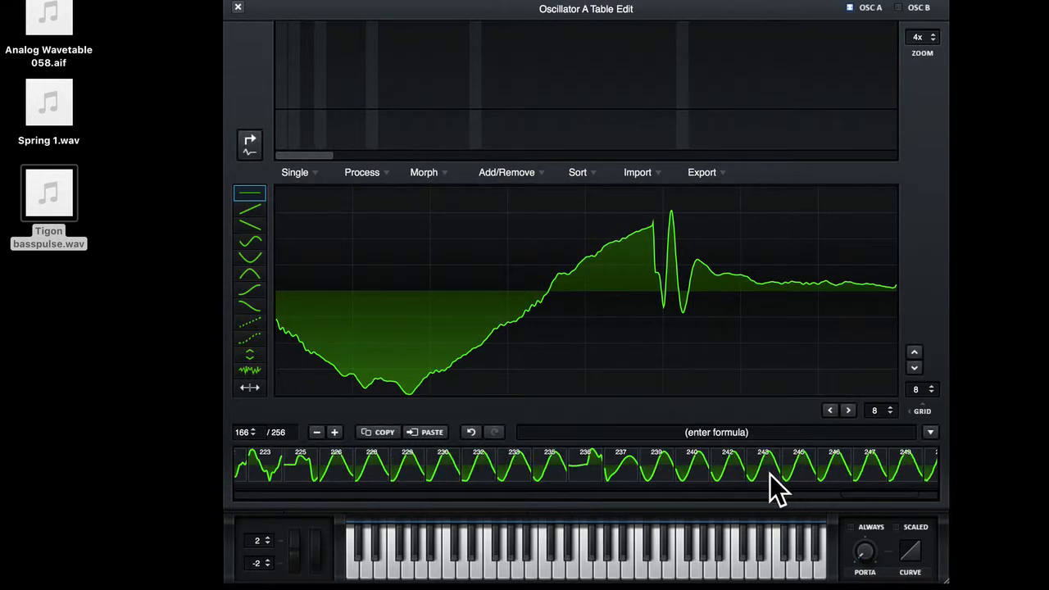
scroll(890, 468, left, 5)
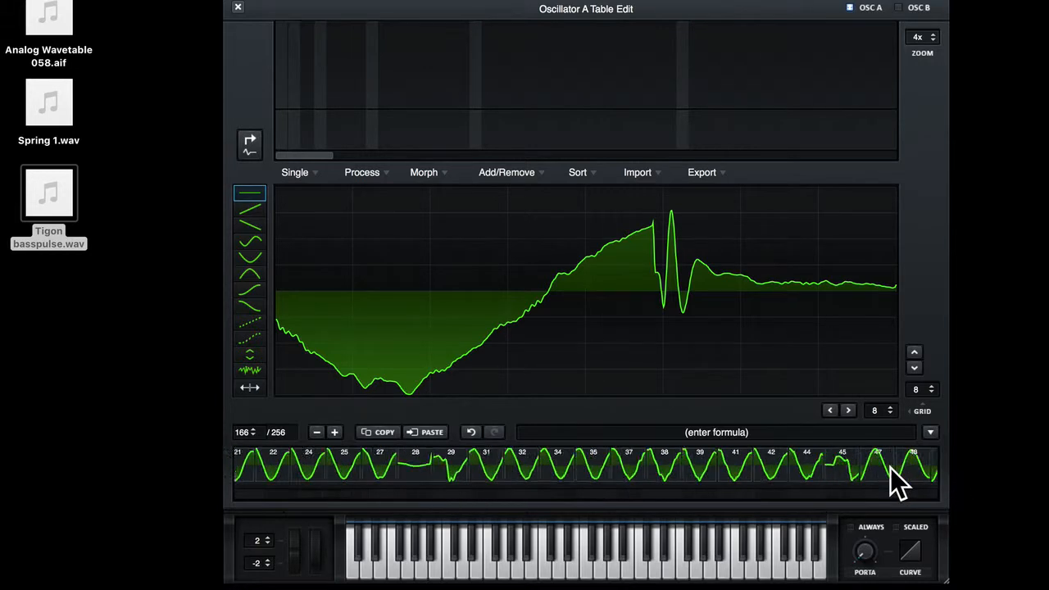
scroll(890, 468, left, 5)
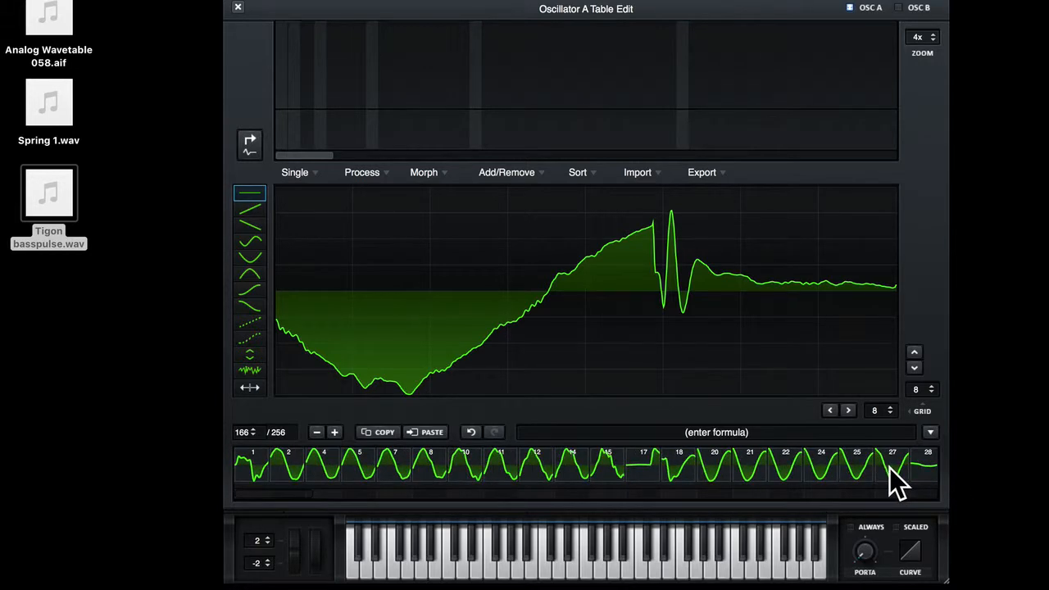
Close the table editor, show oscillator A's wavetable in 3D, and set its wavetable position to frame 1
click(237, 8)
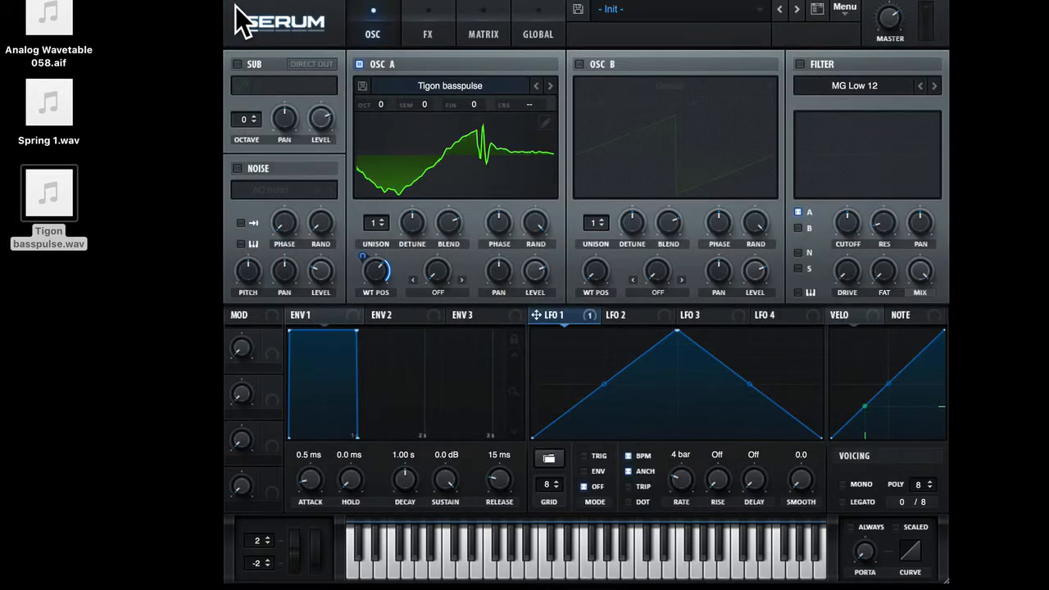
click(482, 127)
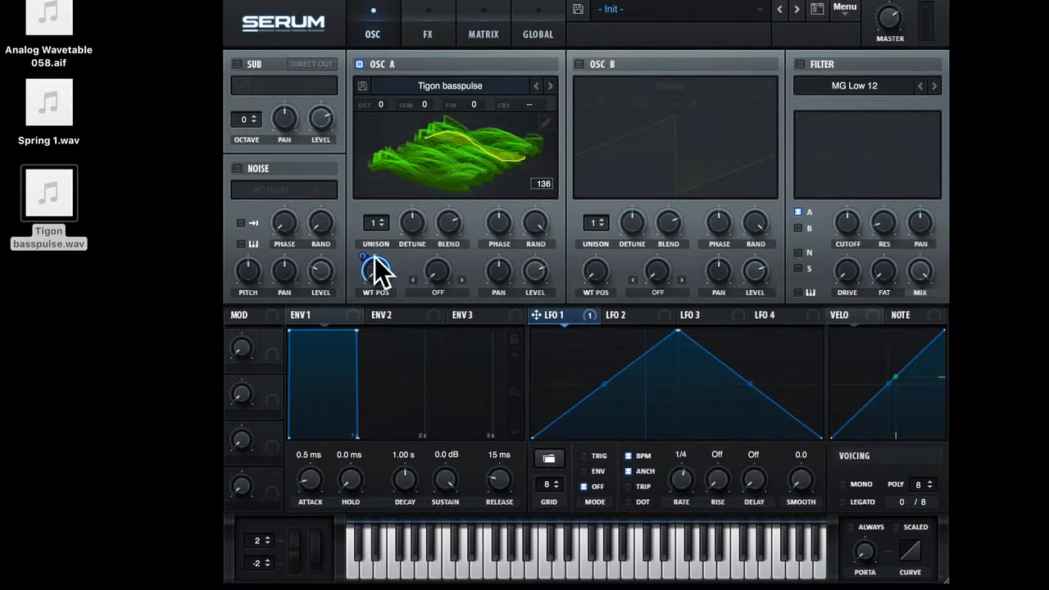
drag(370, 256, 410, 316)
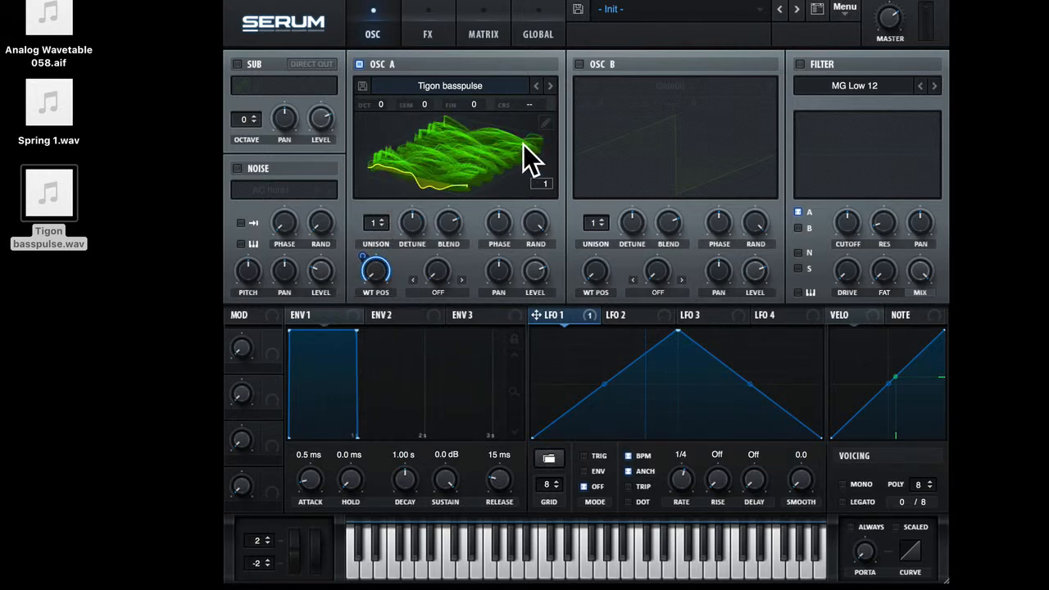
Remove frame 12 through the end of oscillator A's wavetable, and return the wavetable position to the first frame
click(545, 121)
scroll(878, 469, down, 15)
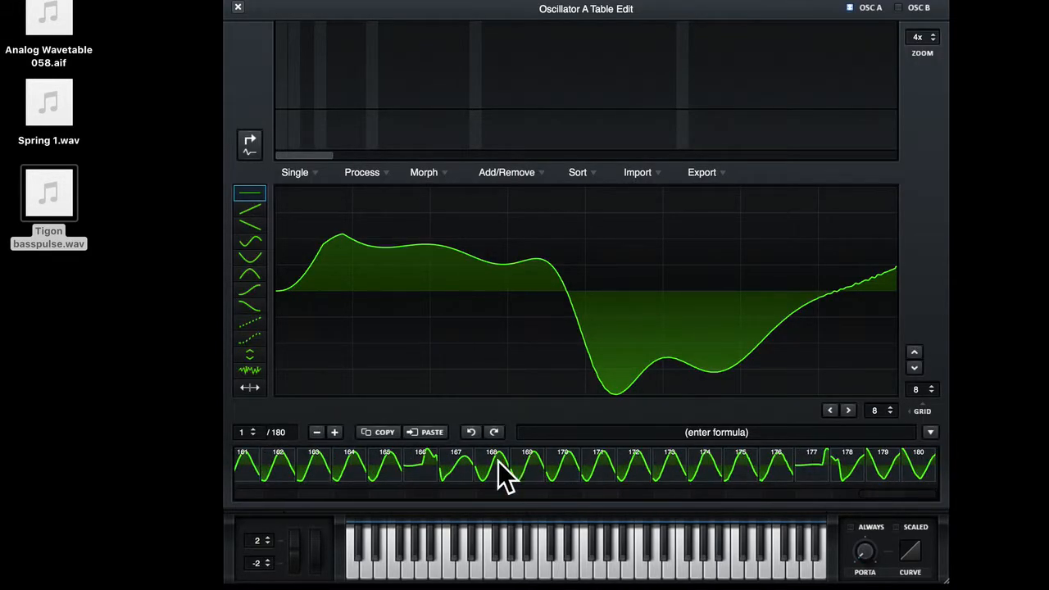
scroll(459, 475, up, 15)
click(643, 469)
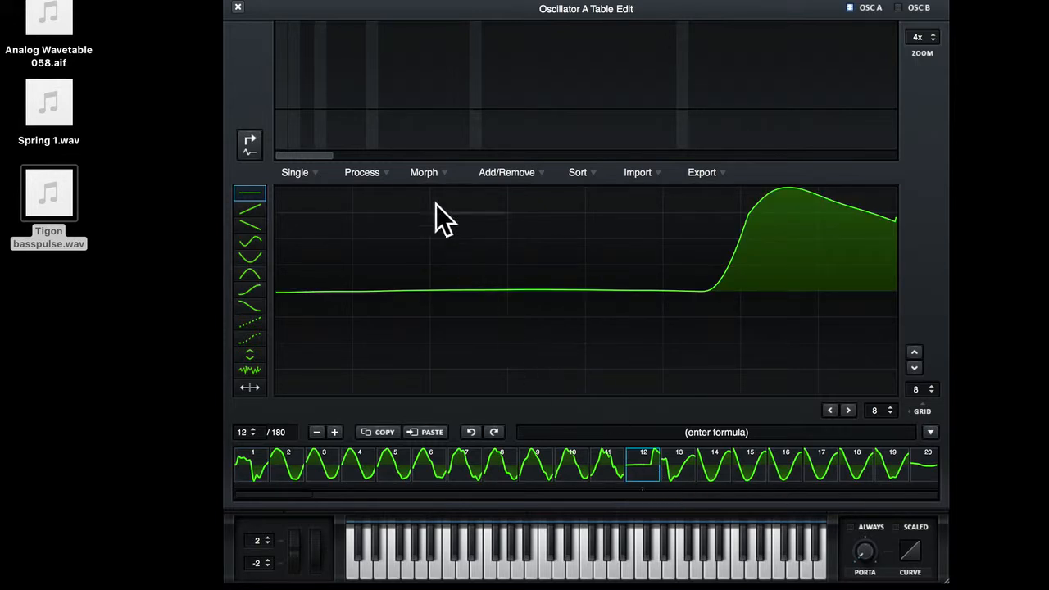
click(509, 171)
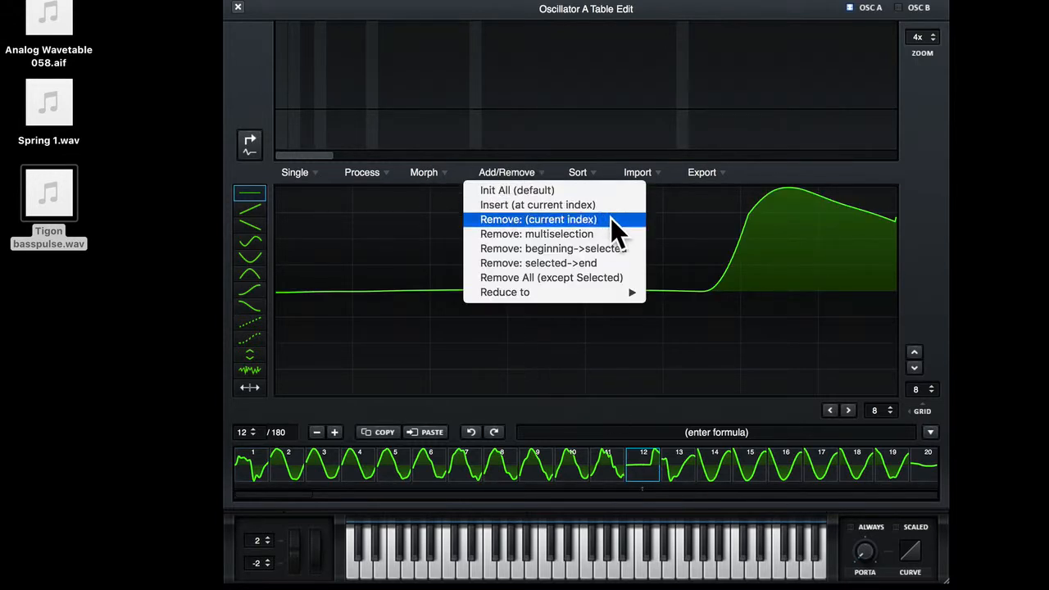
click(589, 263)
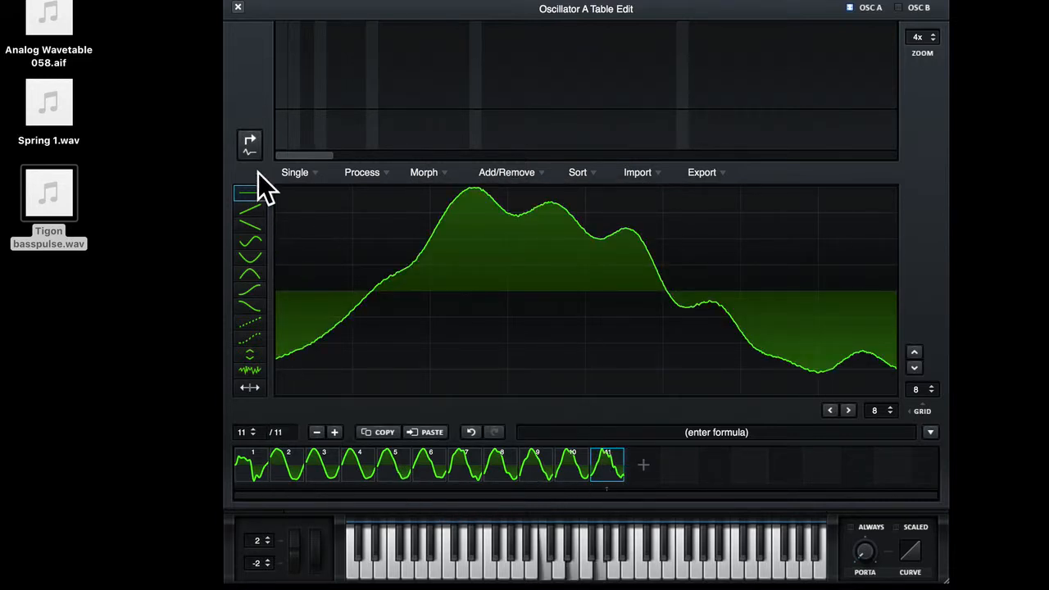
click(234, 7)
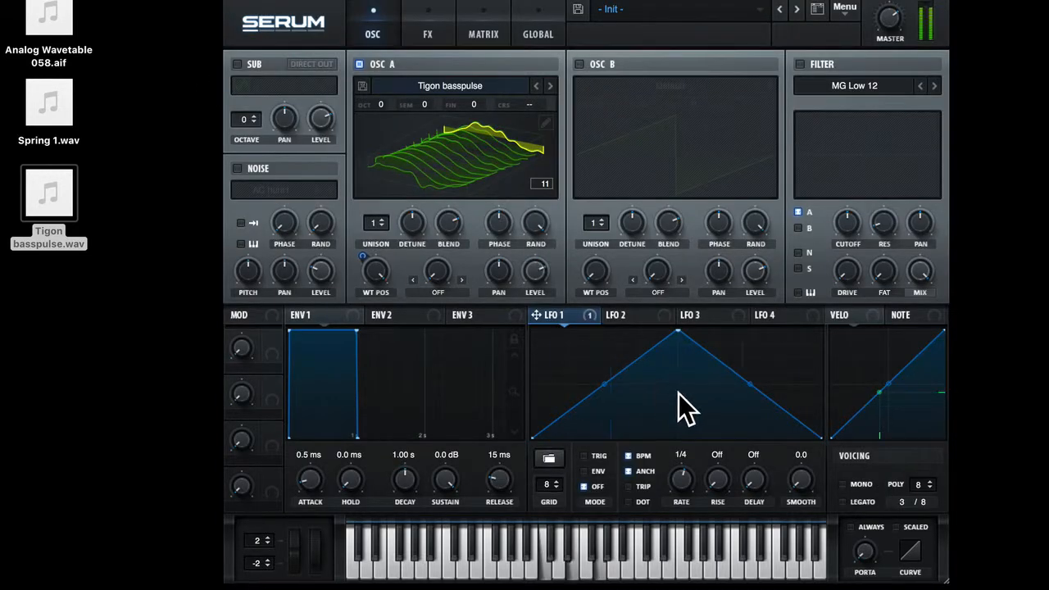
drag(388, 286, 432, 530)
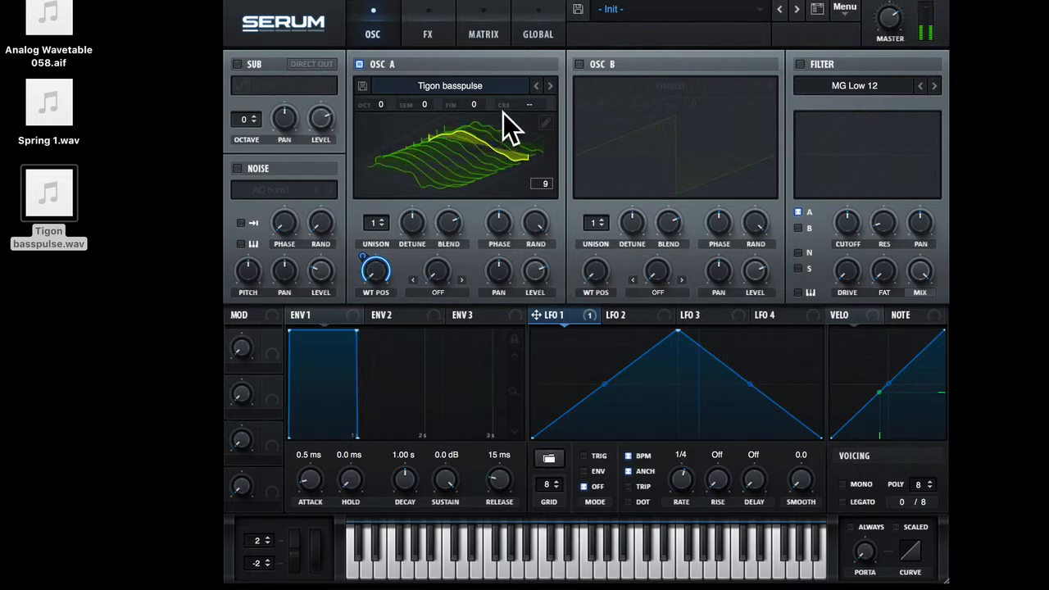
Apply a crossfade morph to oscillator A's 11-frame wavetable and set LFO 1's rate to 1/2
click(545, 123)
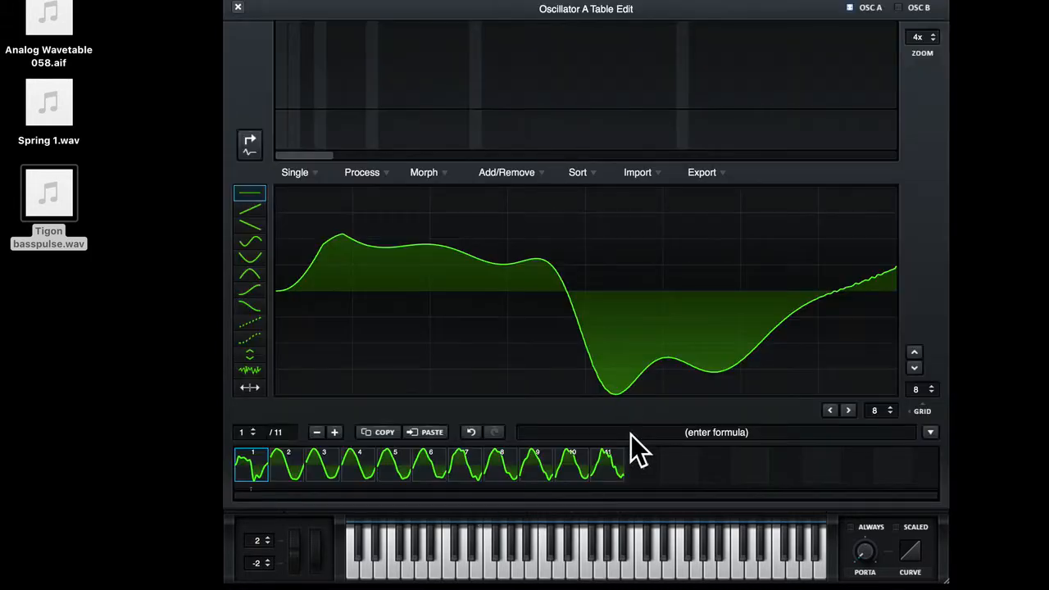
click(427, 174)
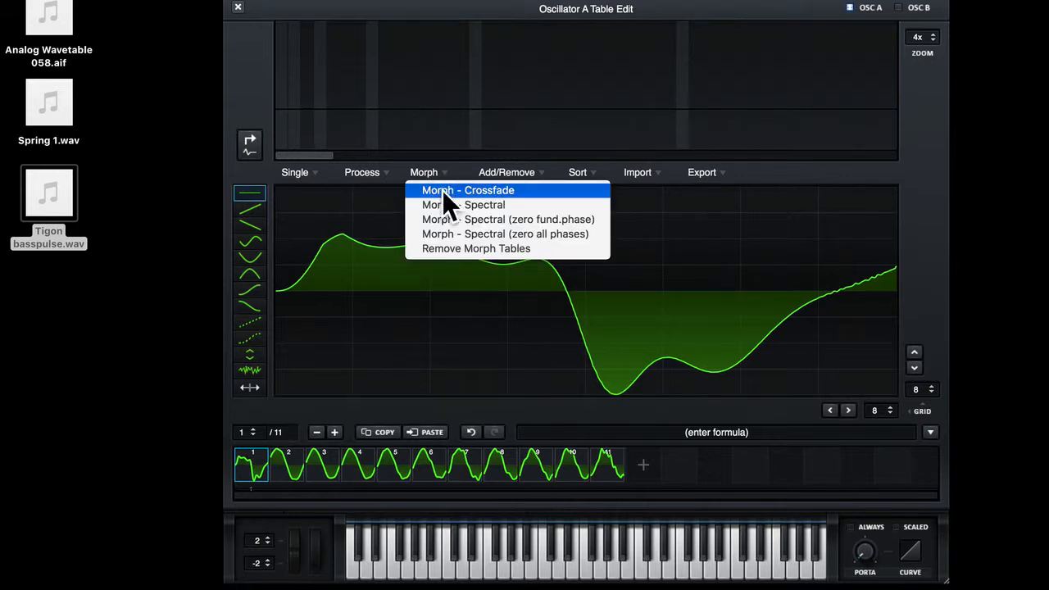
click(449, 189)
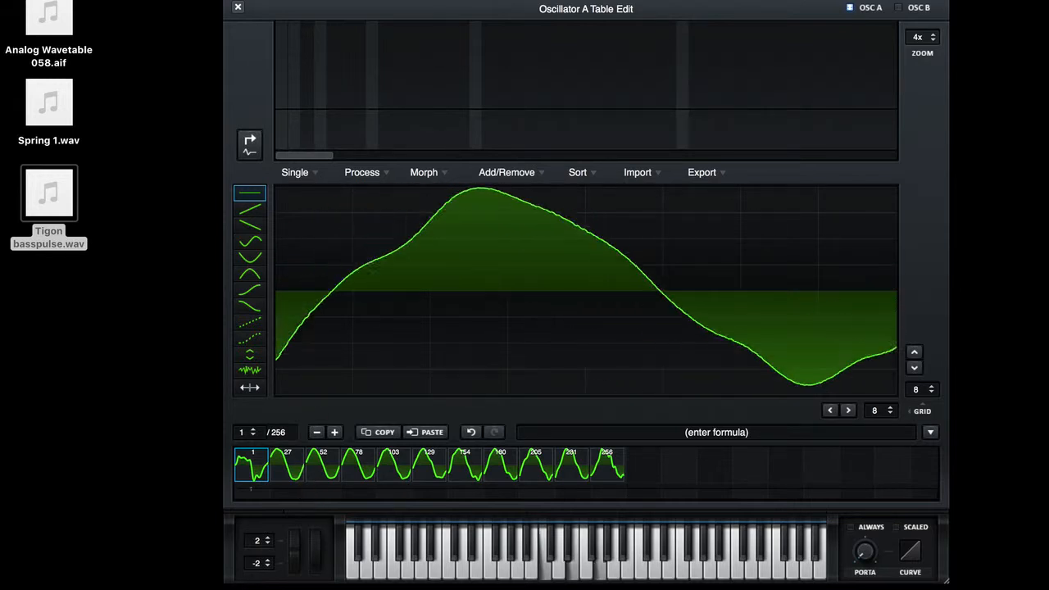
click(238, 7)
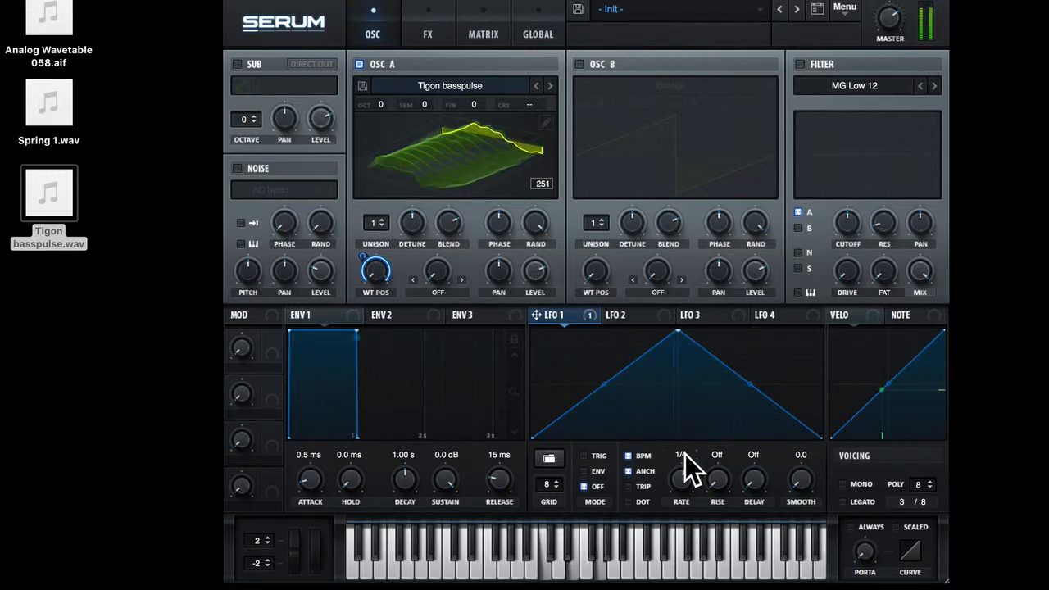
mouse_move(679, 474)
mouse_down()
mouse_move(681, 507)
mouse_move(685, 462)
mouse_up()
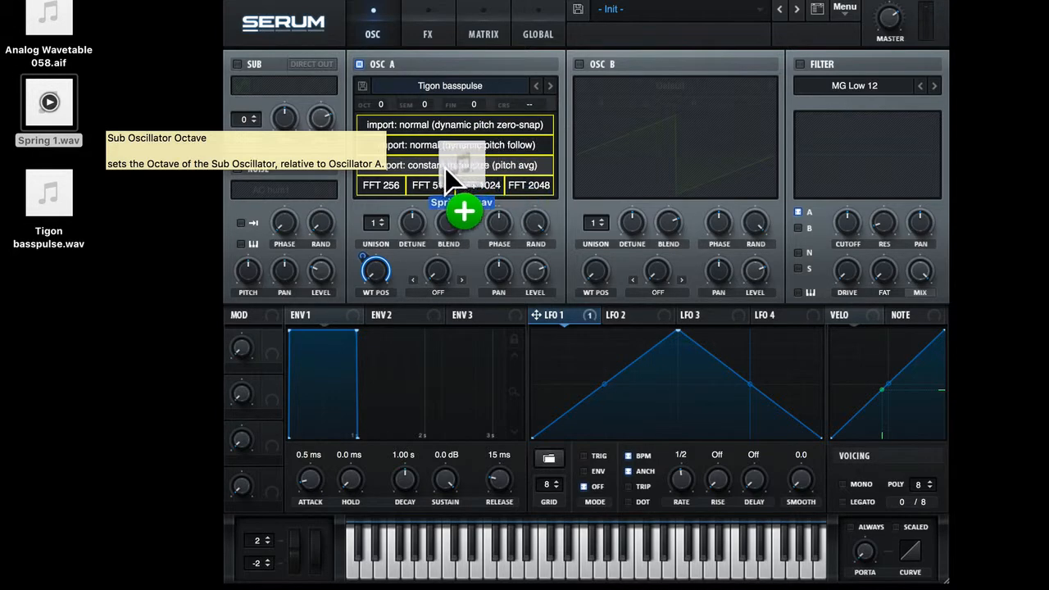
Import Spring 1.wav into oscillator A using constant framesize (pitch avg)
drag(445, 168, 362, 162)
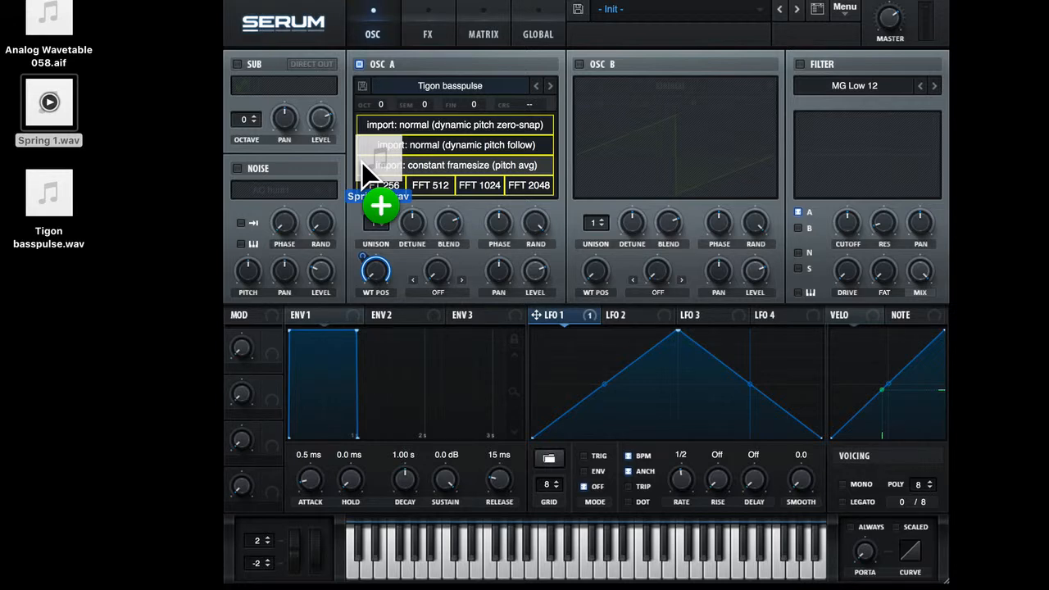
drag(362, 161, 384, 165)
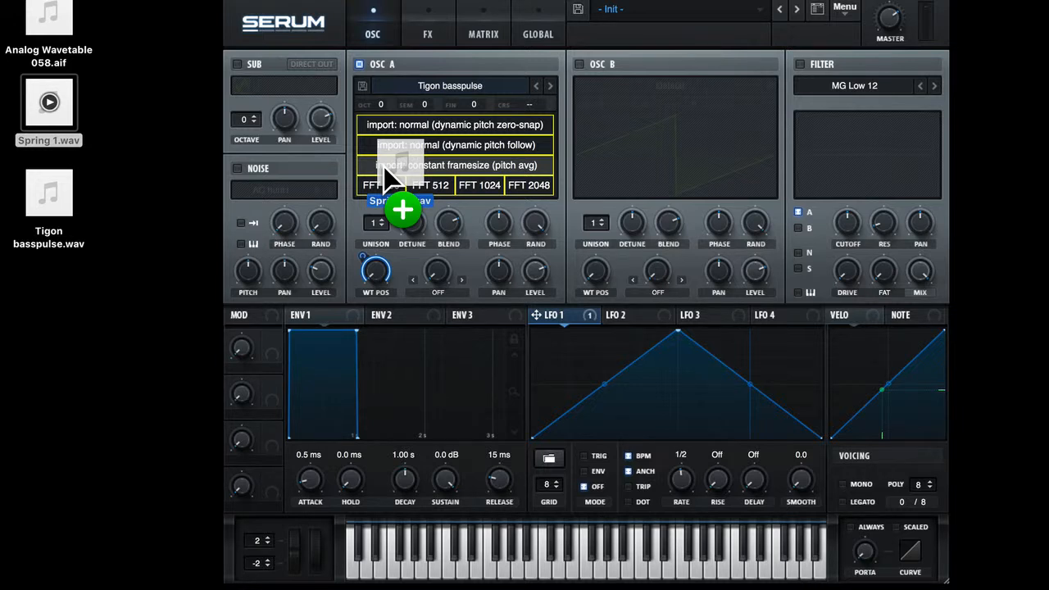
drag(384, 166, 390, 168)
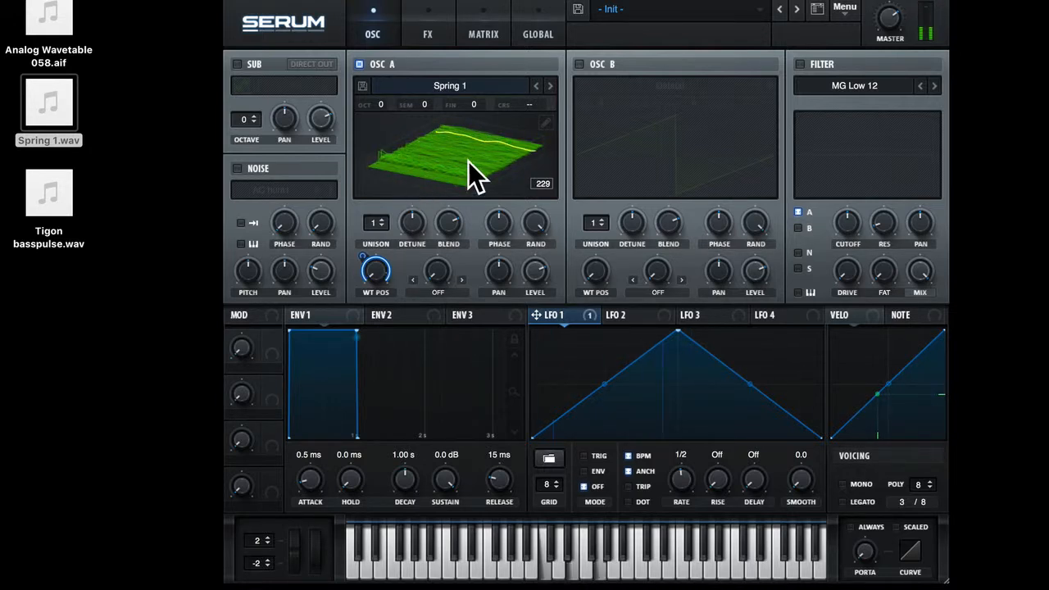
Normalize each frame of the Spring 1 wavetable with separate gain
click(547, 124)
click(360, 172)
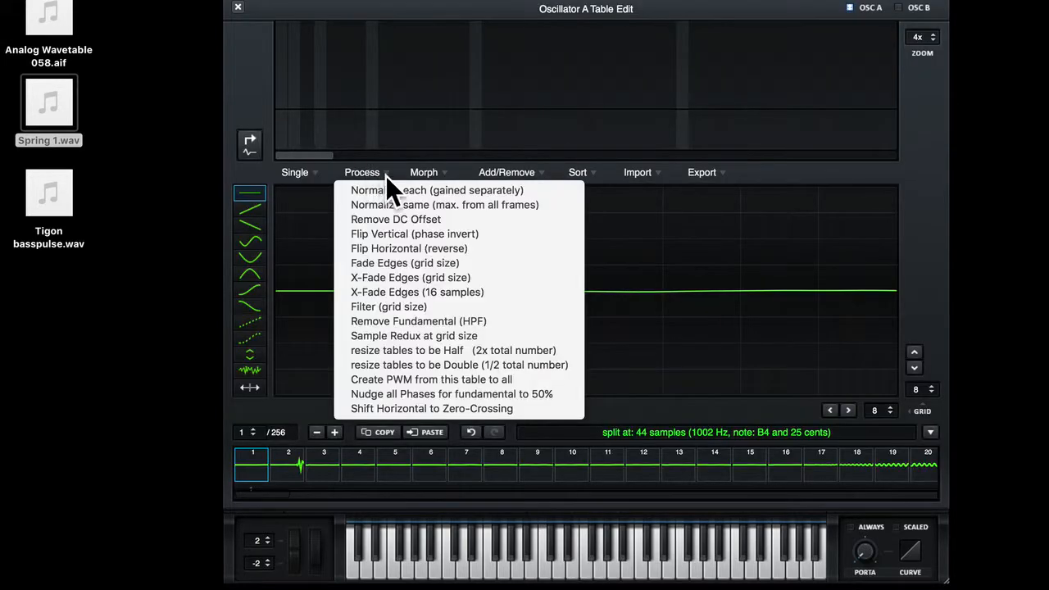
click(388, 189)
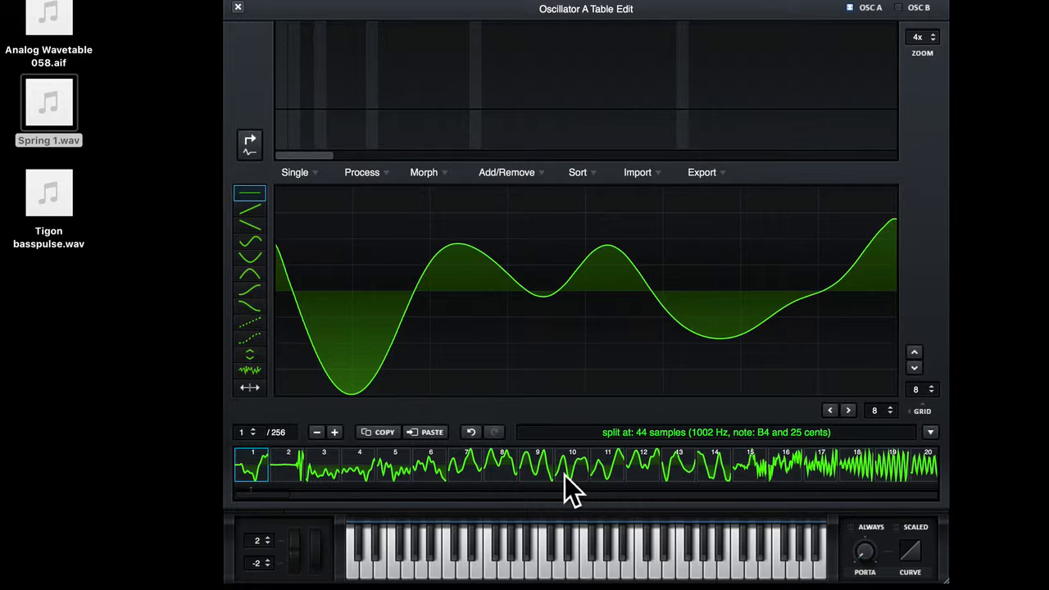
Remove the Spring 1 wavetable's frames from the beginning through frame 7
click(458, 471)
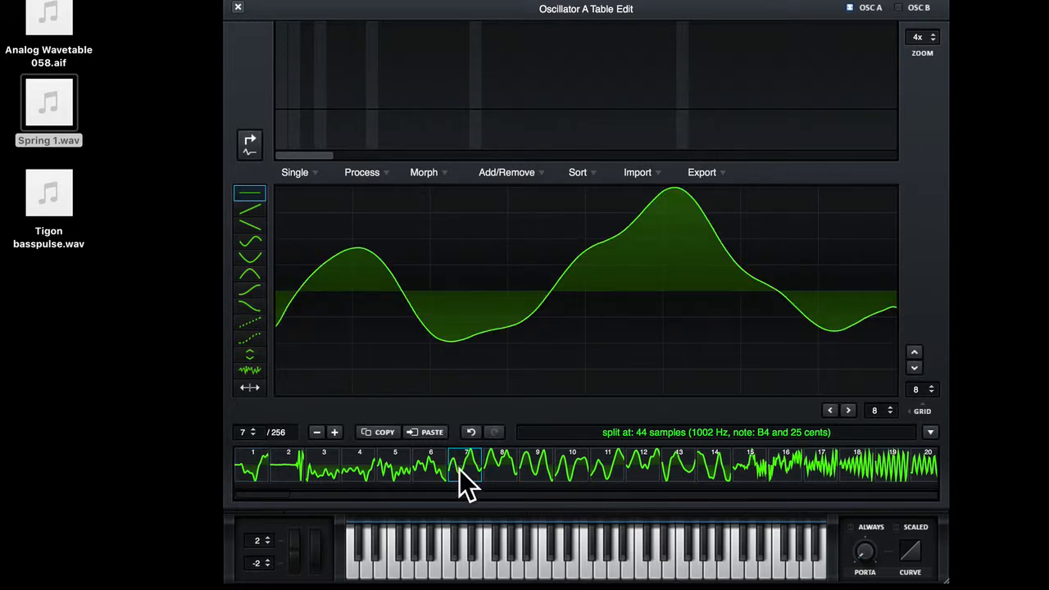
click(510, 172)
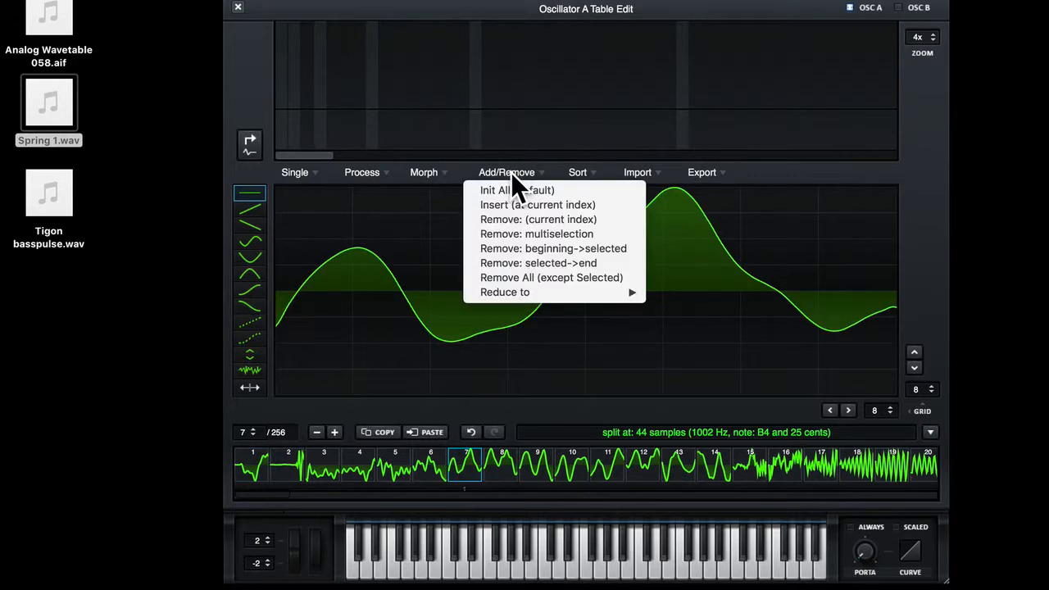
click(537, 247)
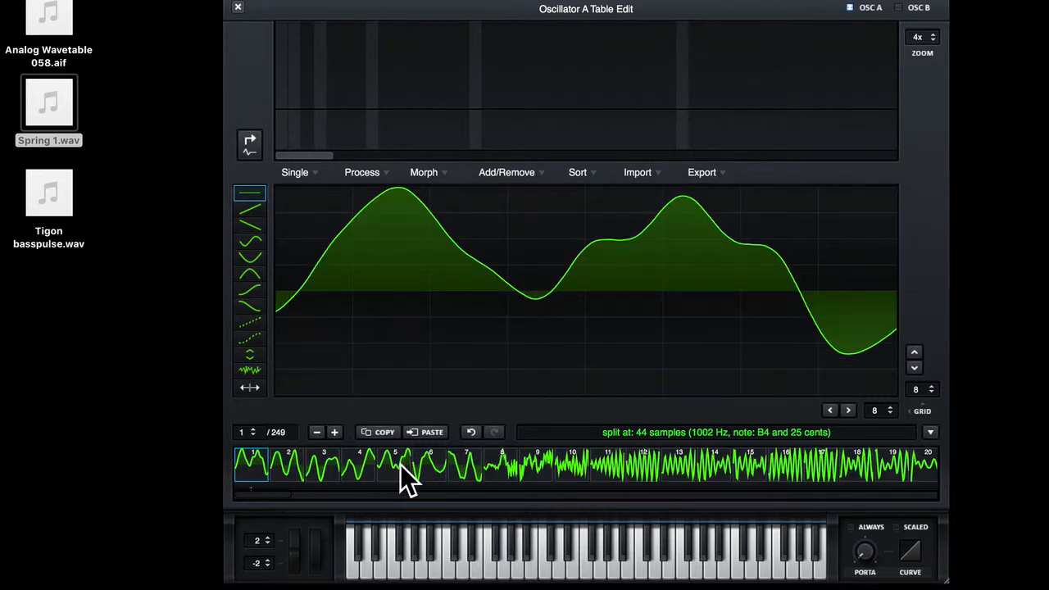
Remove the Spring 1 wavetable's frames from frame 4 through the end
click(371, 467)
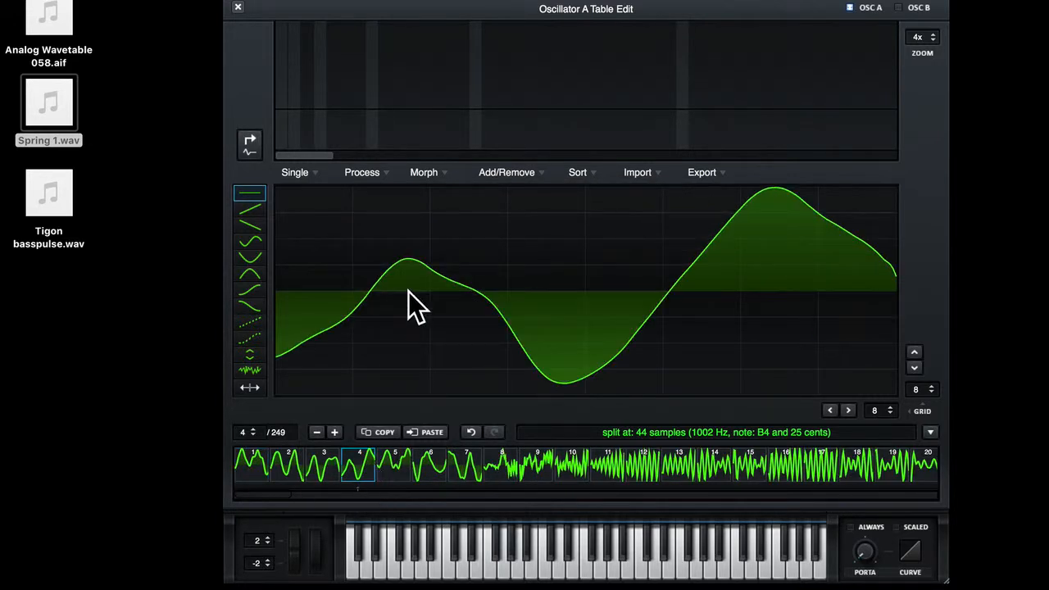
click(502, 174)
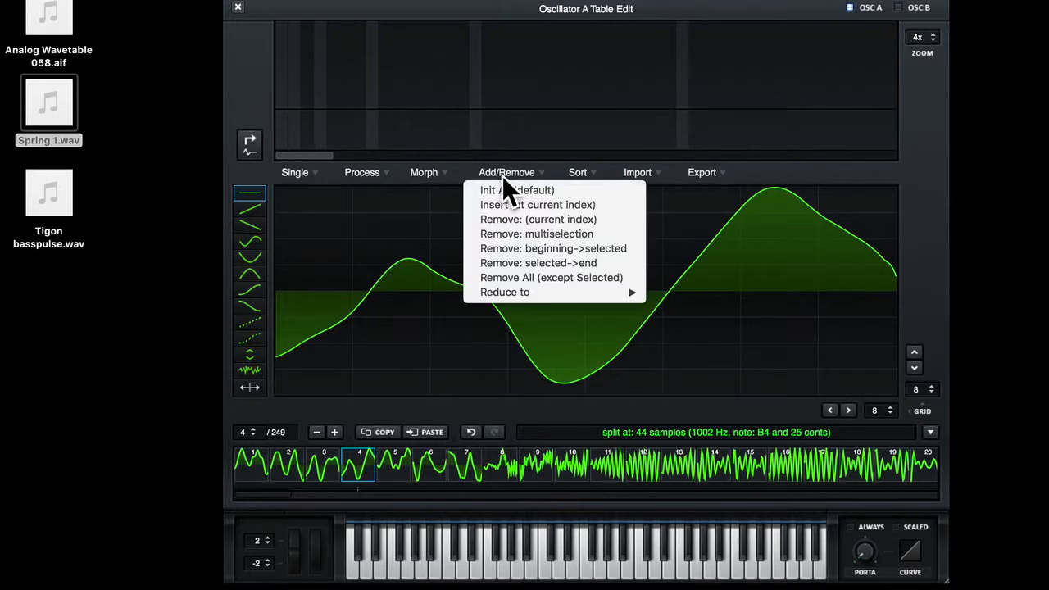
click(550, 264)
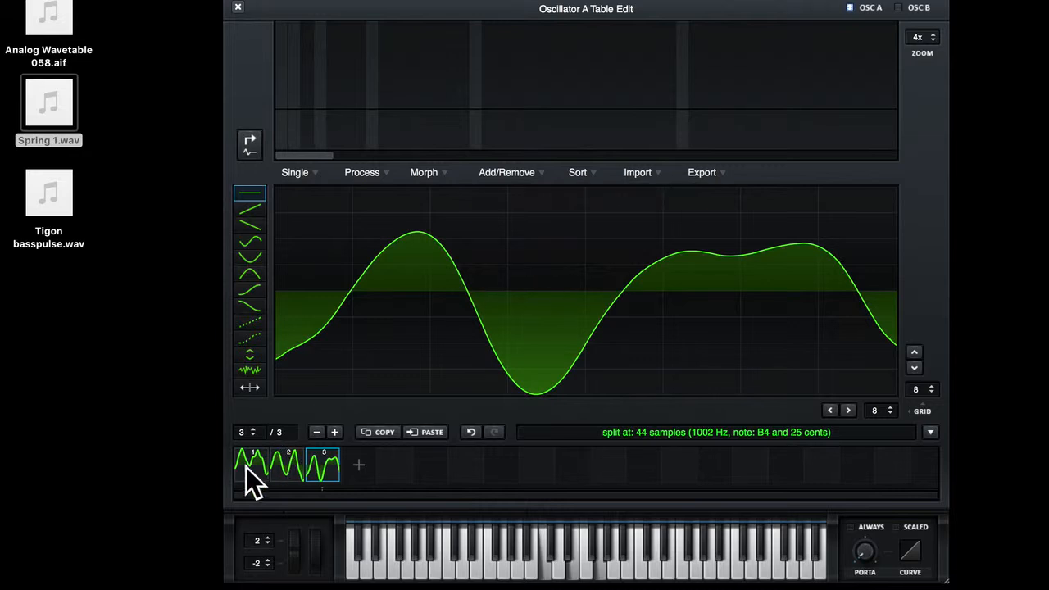
Apply a crossfade morph to the three-frame Spring 1 wavetable and lower oscillator A's wavetable position to the minimum
click(242, 467)
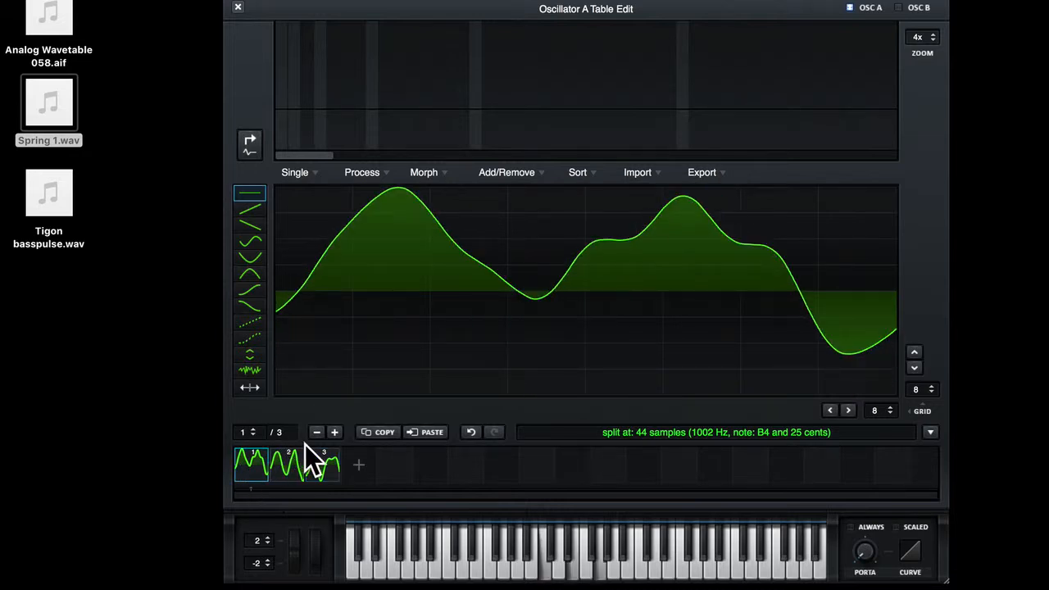
click(429, 173)
click(442, 190)
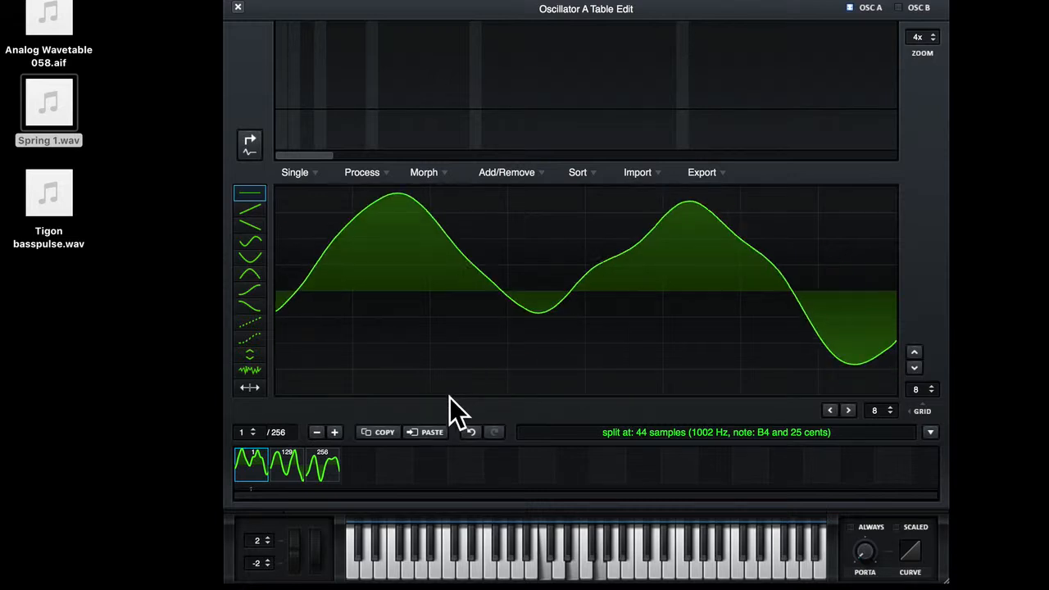
click(237, 7)
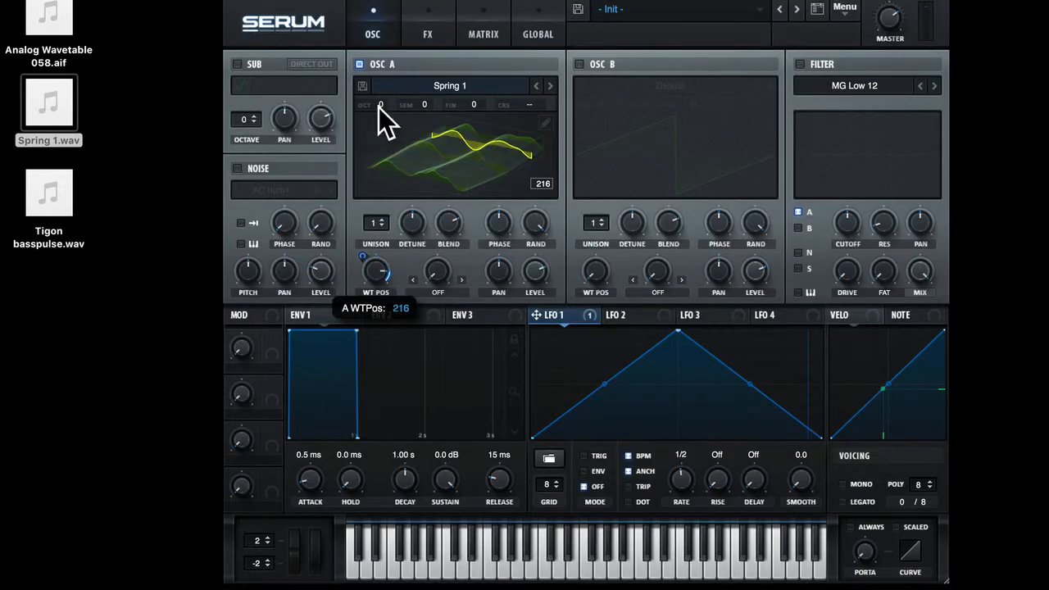
drag(390, 146, 394, 324)
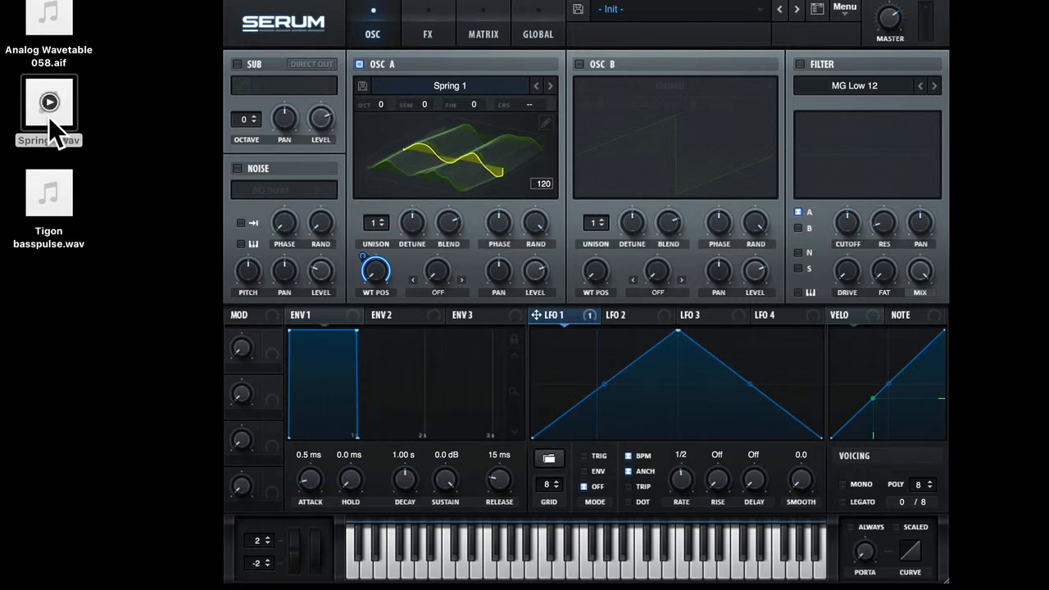
Import Spring 1.wav into oscillator A with FFT 256, FFT 512, FFT 1024 and FFT 2048 in turn to compare them
drag(48, 116, 382, 183)
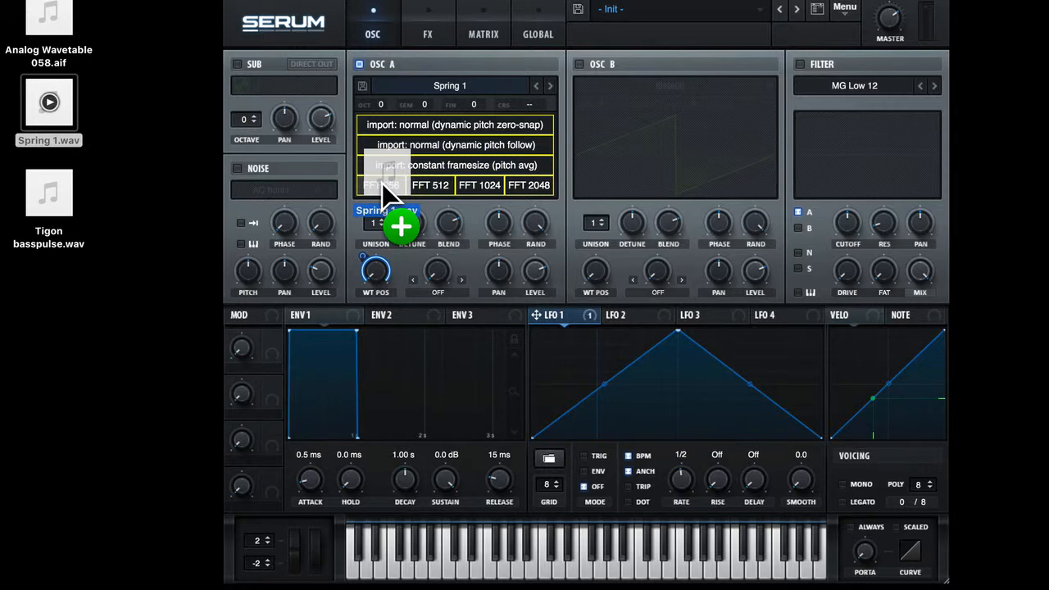
drag(382, 183, 392, 190)
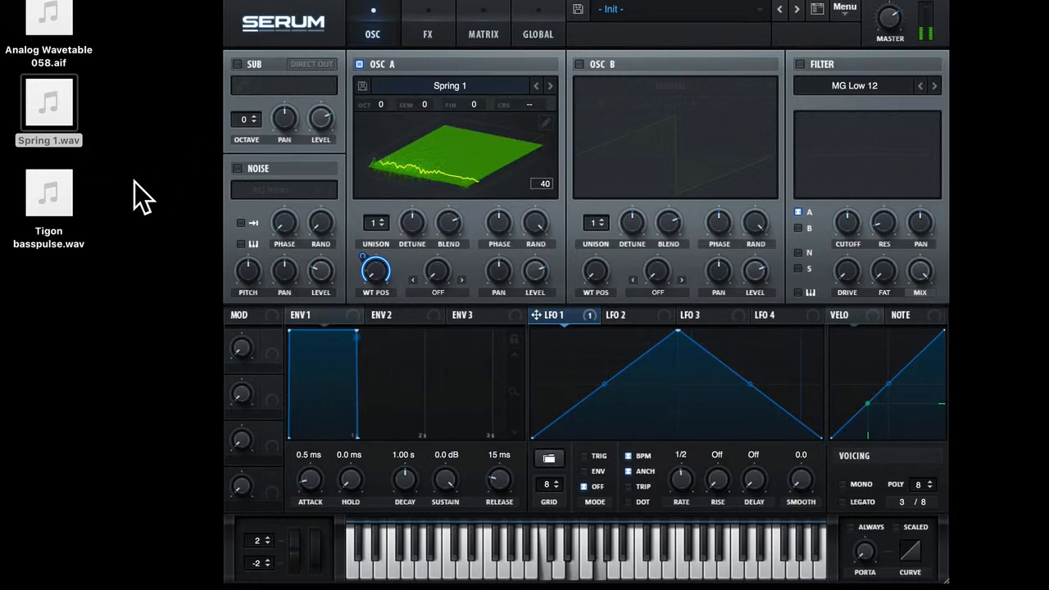
drag(41, 117, 427, 185)
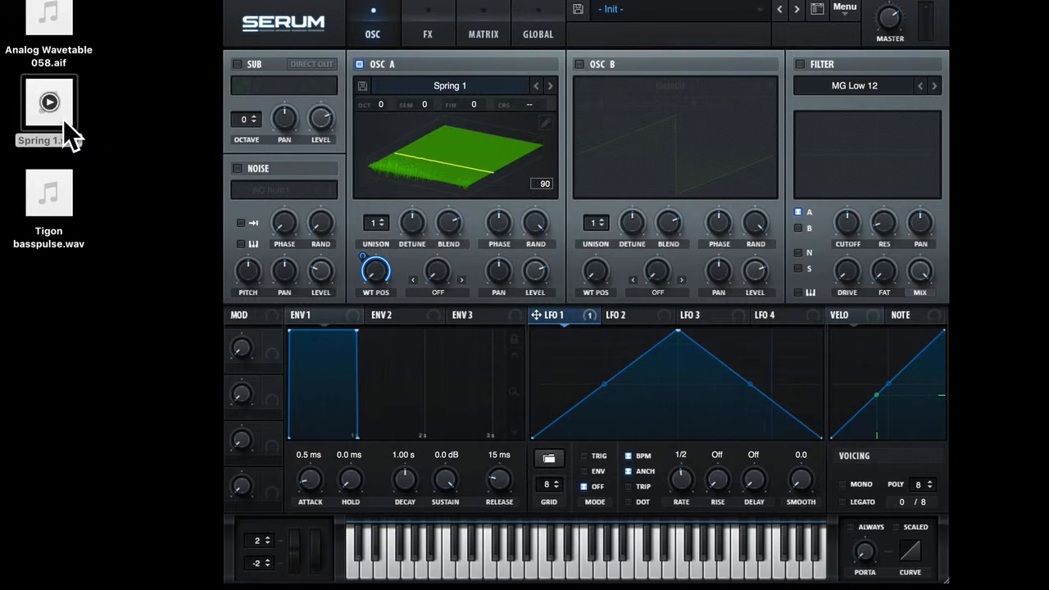
drag(63, 119, 495, 189)
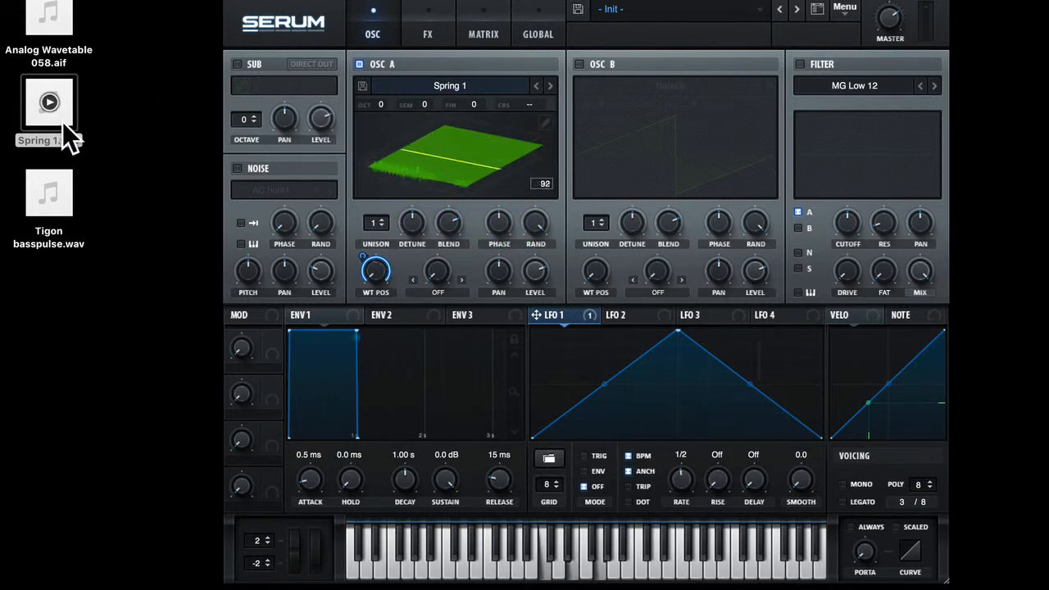
drag(53, 119, 534, 188)
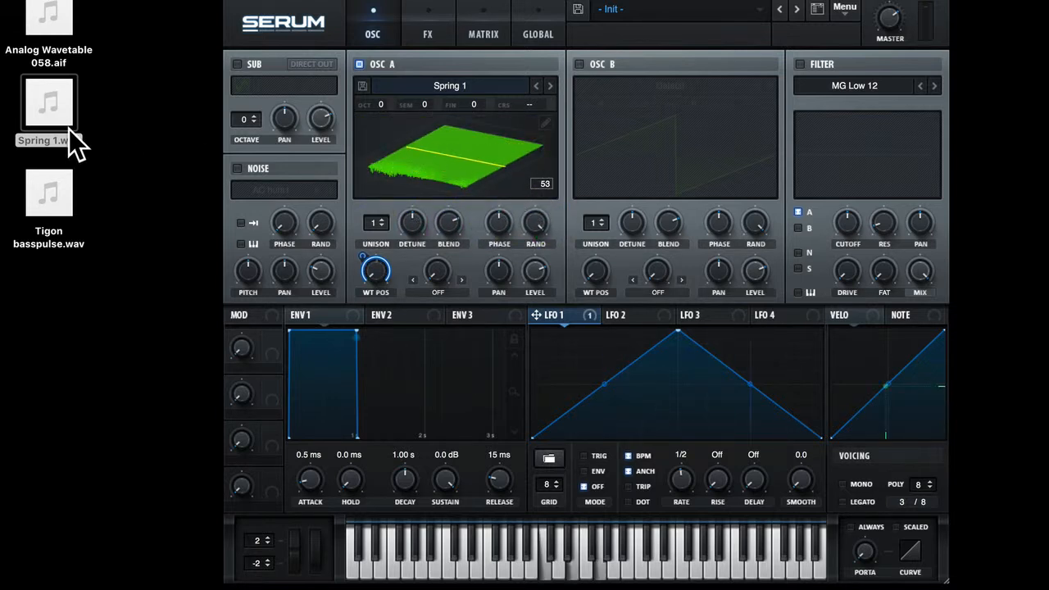
Import Spring 1.wav into oscillator A again with FFT 256 and with FFT 2048 to compare the smallest and largest sizes
mouse_move(43, 117)
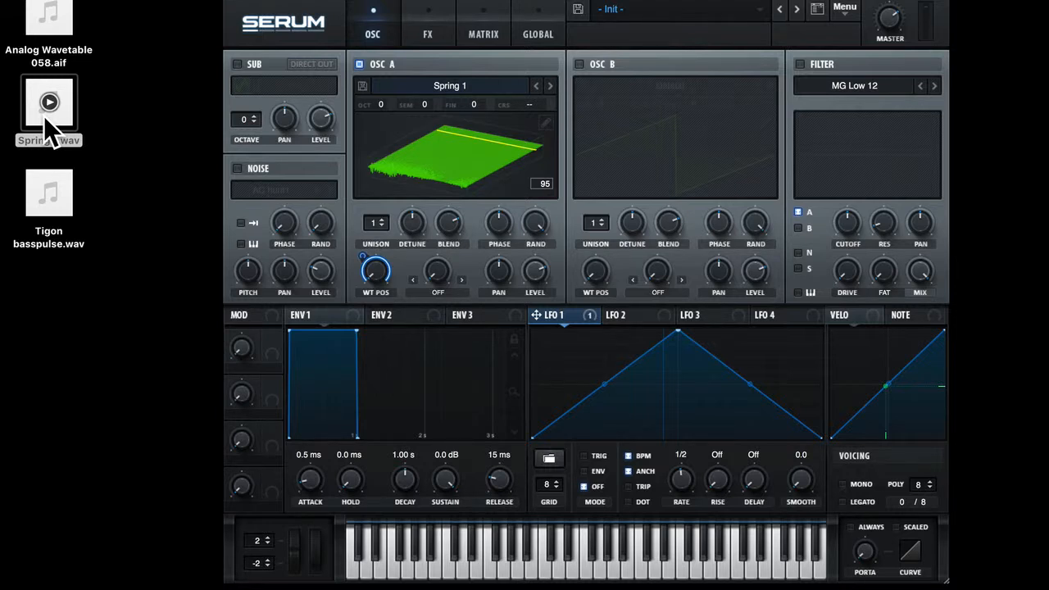
drag(41, 121, 383, 188)
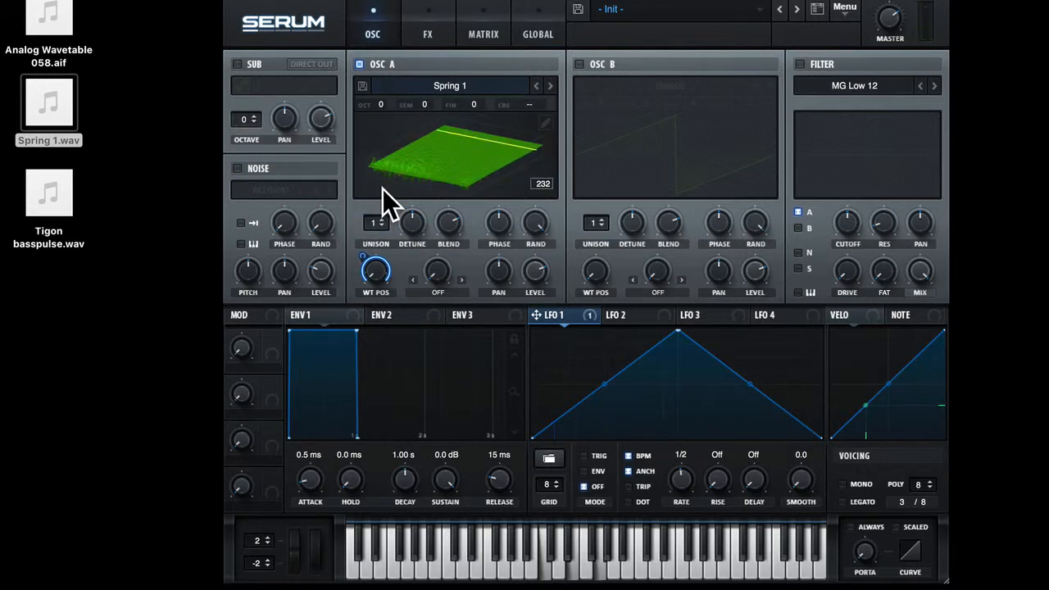
mouse_move(52, 115)
drag(51, 115, 533, 188)
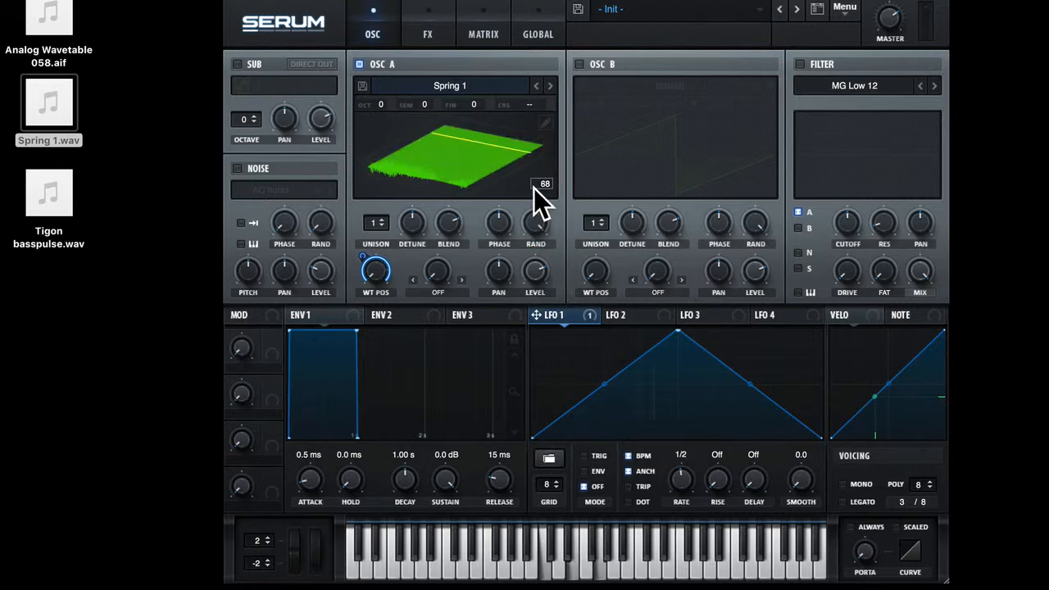
Import Spring 1.wav into oscillator A using FFT 256 and normalize each frame with separate gain
mouse_move(58, 118)
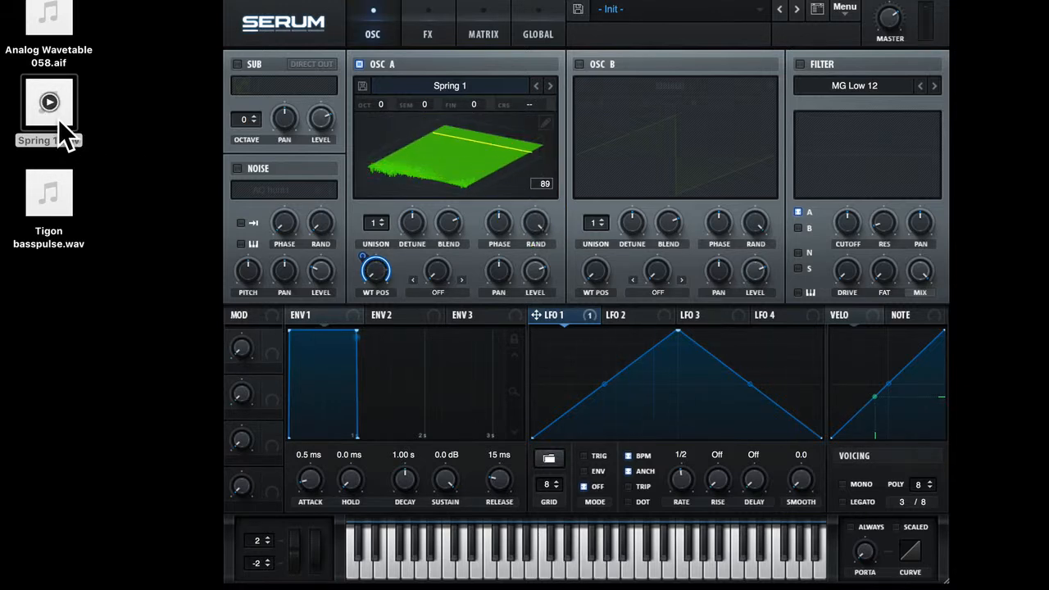
drag(51, 112, 394, 187)
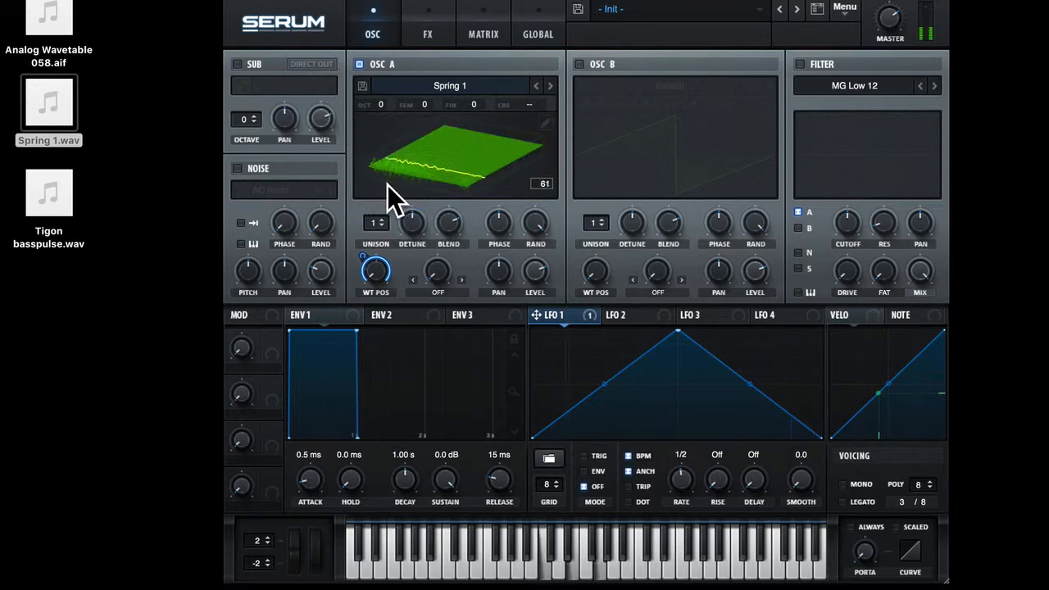
click(544, 124)
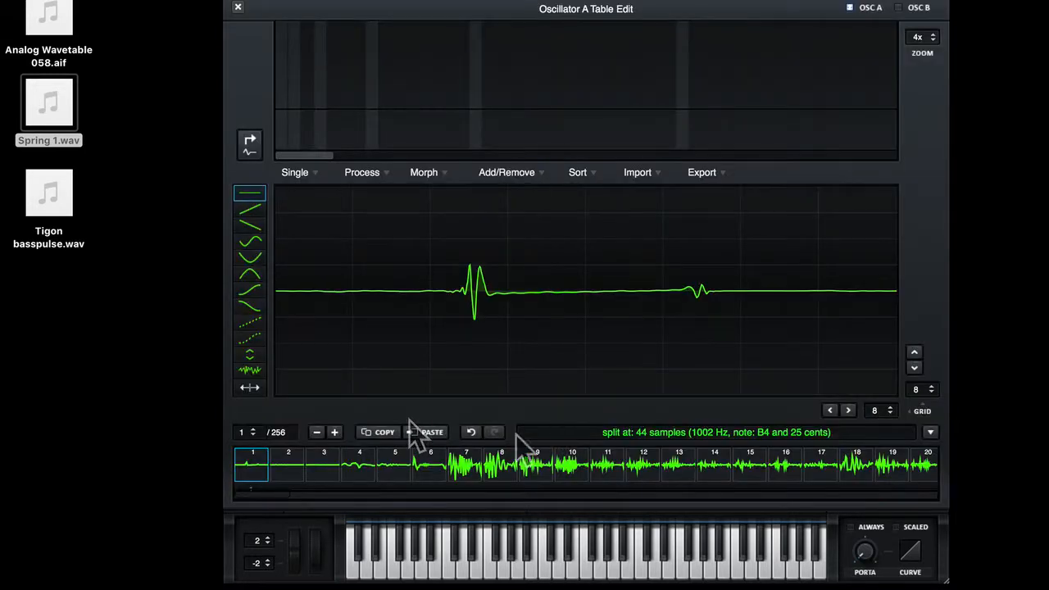
click(361, 172)
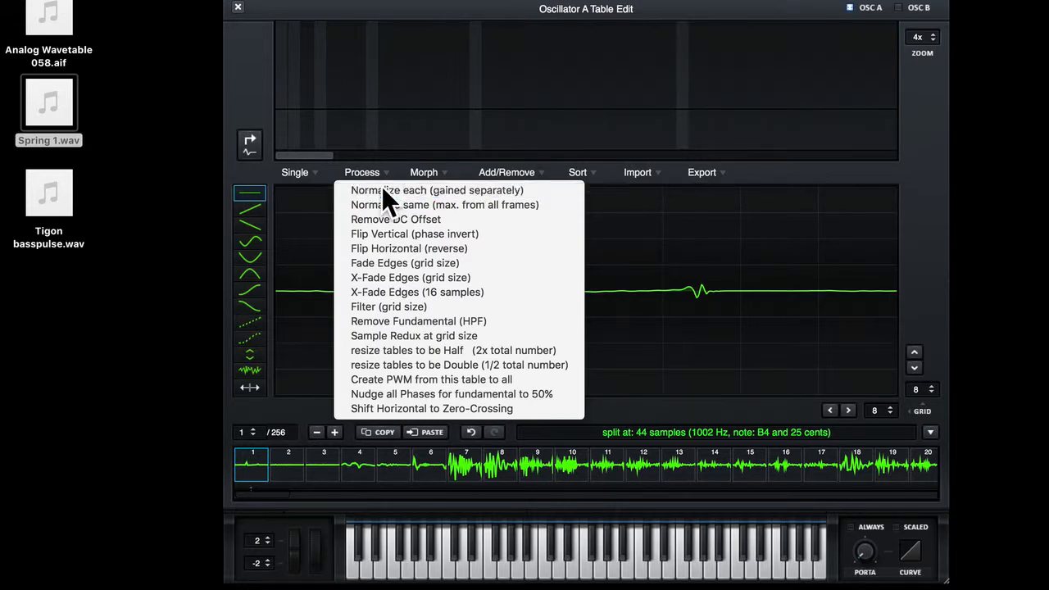
click(382, 190)
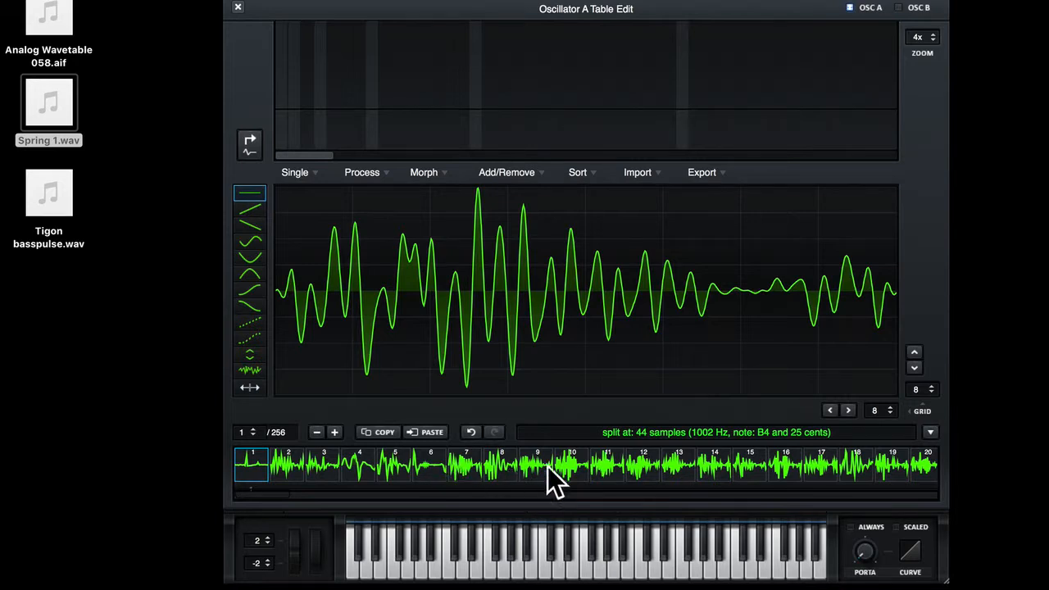
Remove the FFT 256 wavetable's frames from the beginning through frame 7
scroll(527, 465, down, 10)
scroll(527, 467, up, 10)
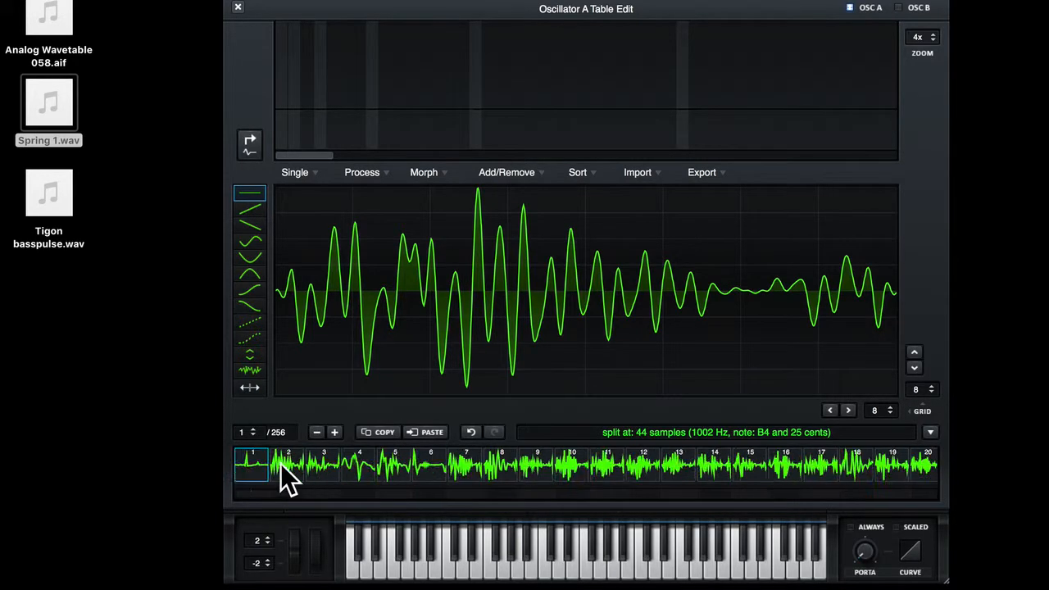
click(468, 466)
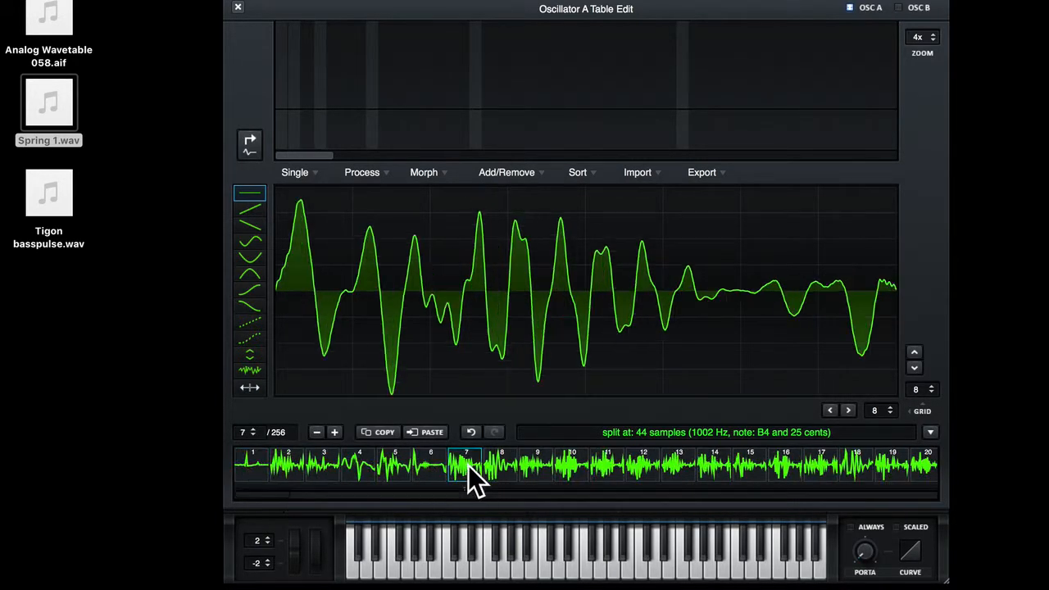
click(508, 173)
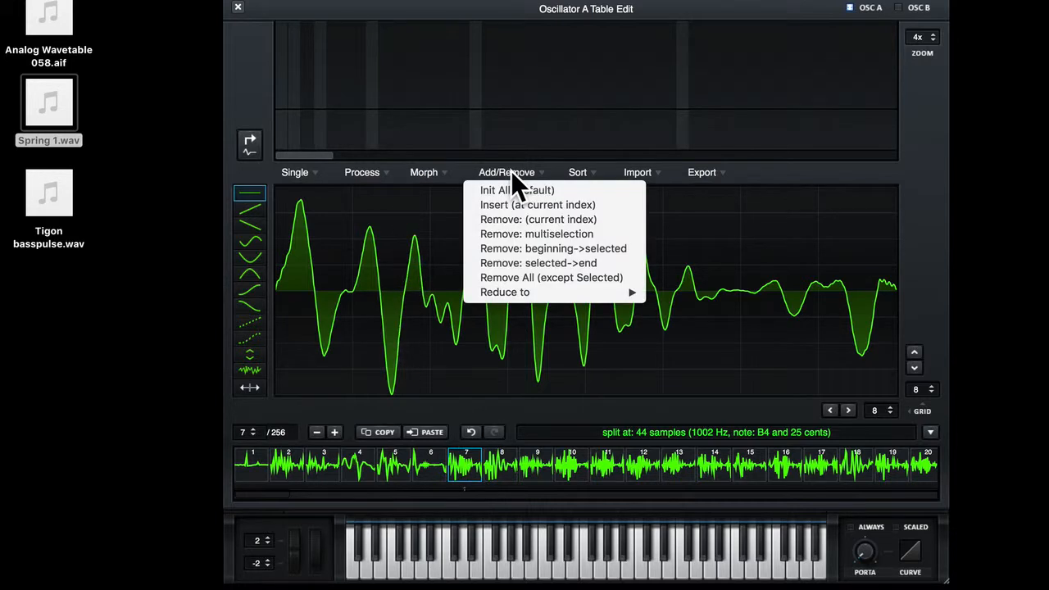
click(545, 250)
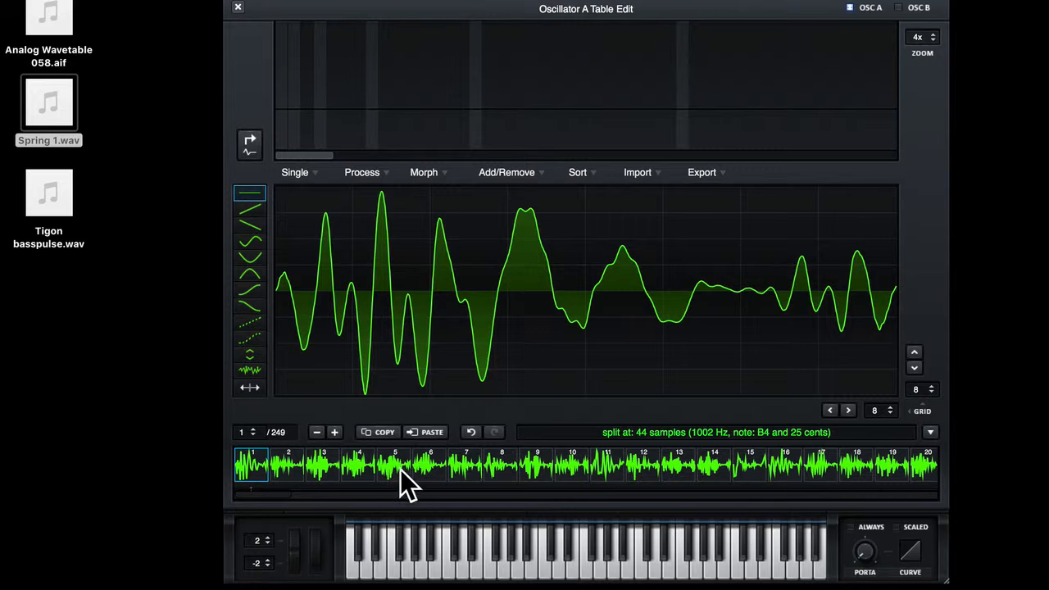
Remove the wavetable's frames from frame 8 through the end and lower oscillator A's wavetable position to 1
click(506, 467)
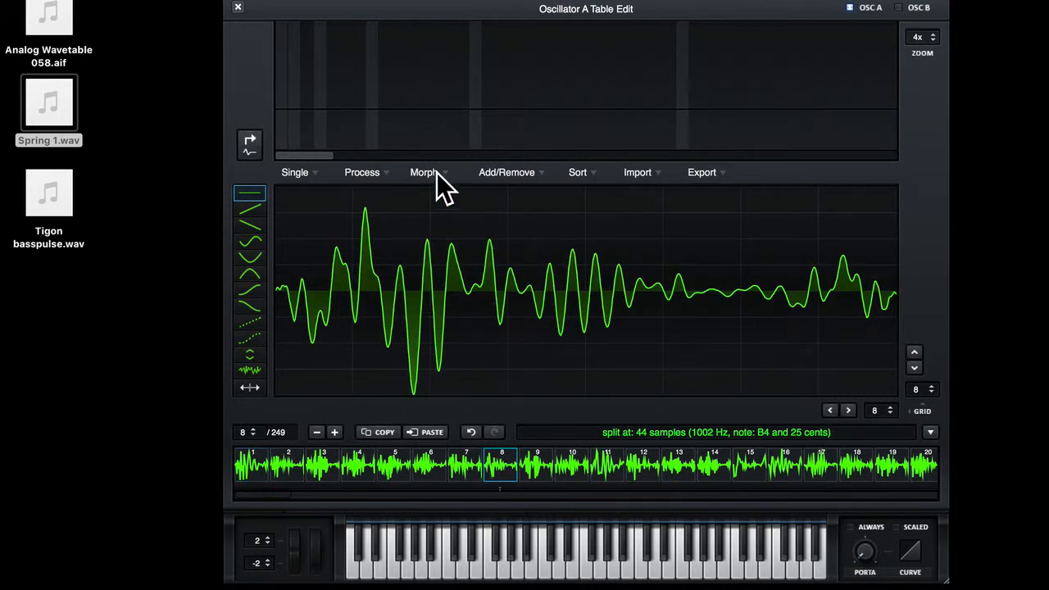
click(489, 170)
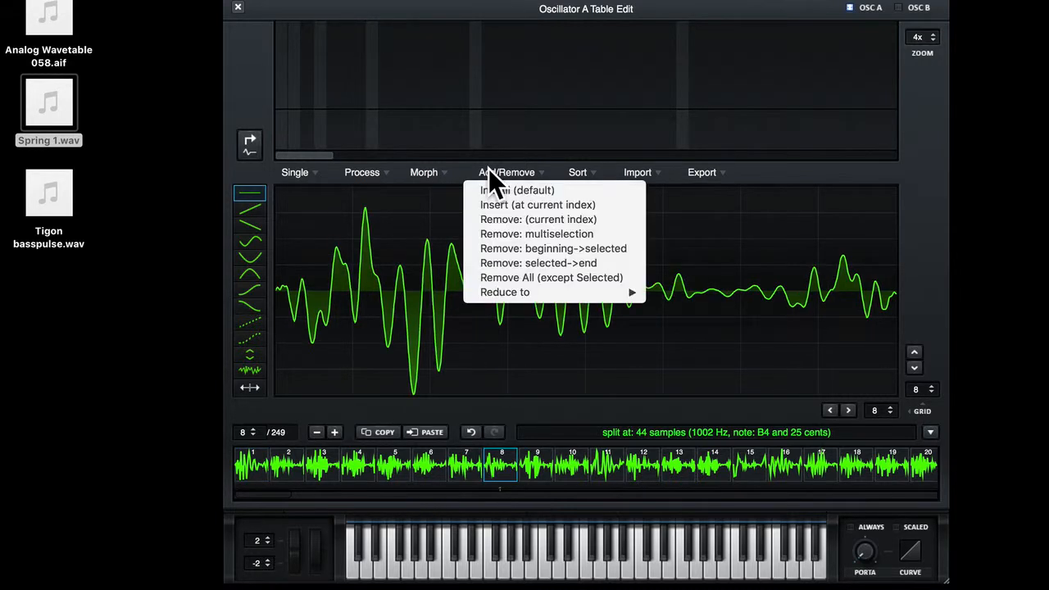
click(553, 264)
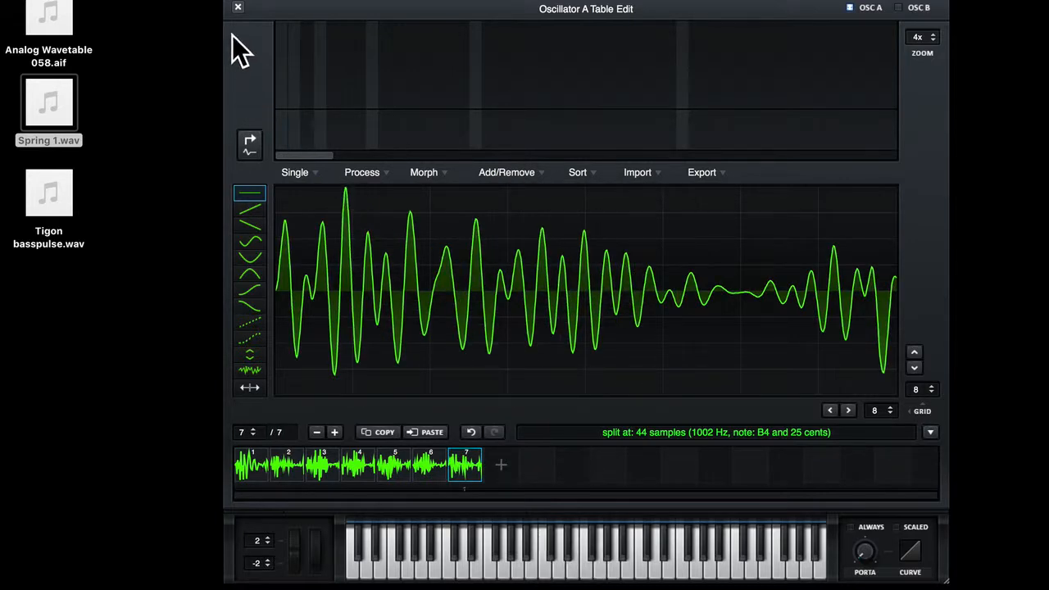
click(238, 8)
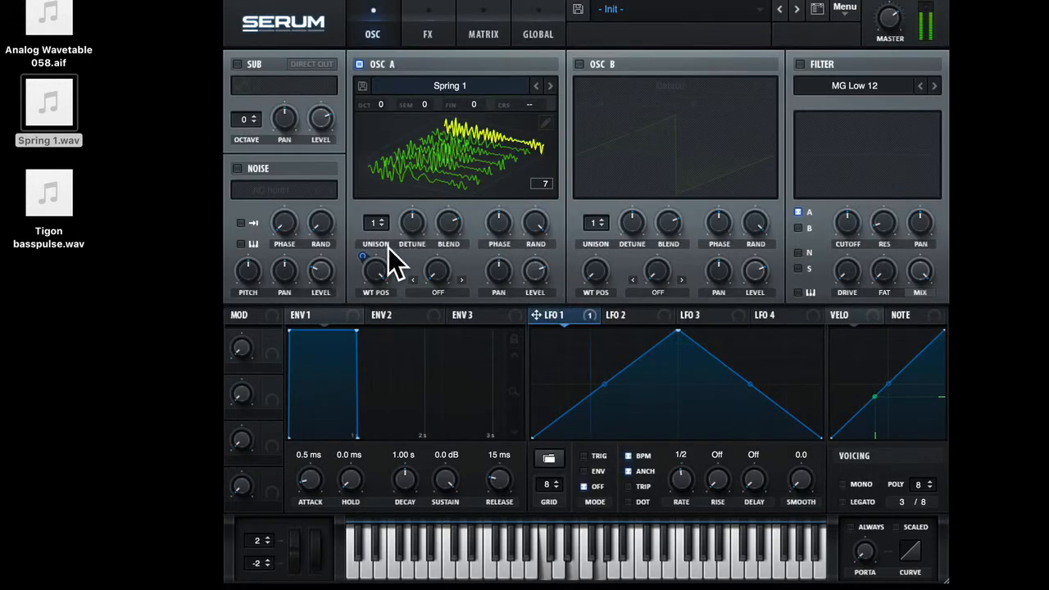
drag(377, 269, 392, 506)
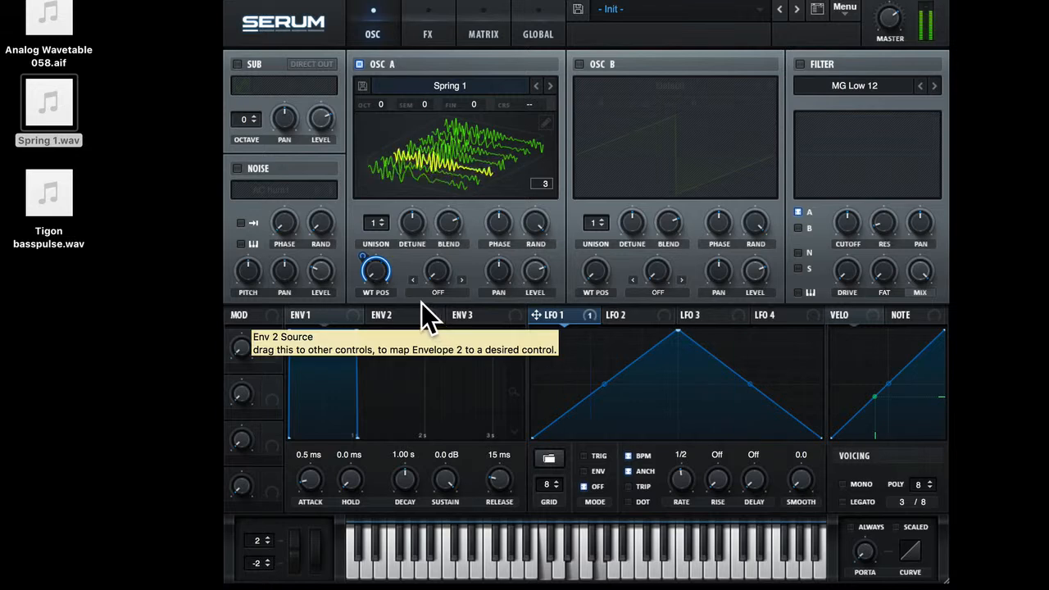
Set oscillator A's octave to -2 and bypass the LFO 1 modulator on its wavetable position
drag(382, 109, 379, 146)
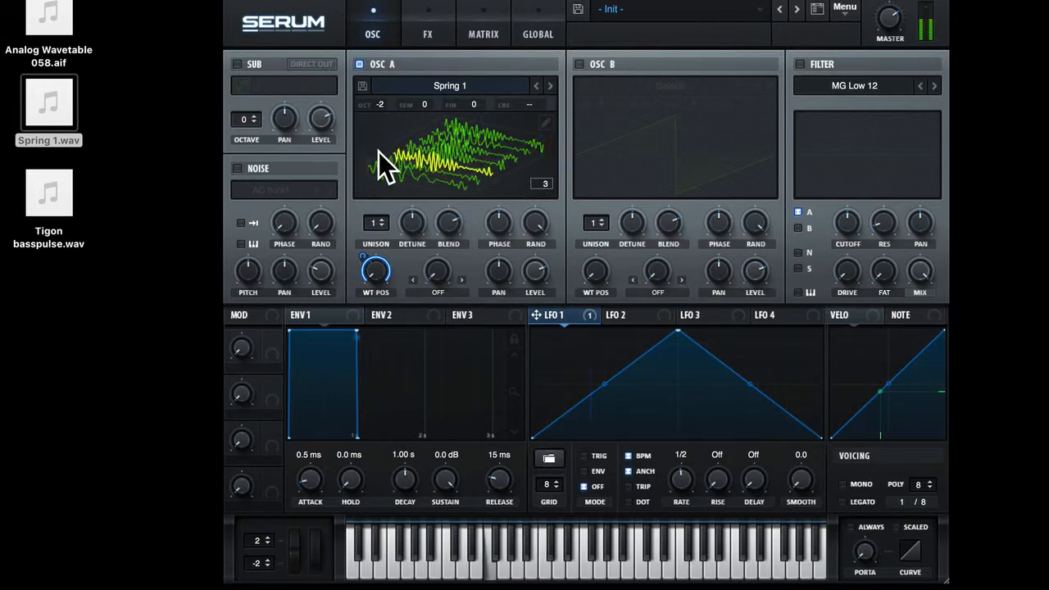
right_click(379, 267)
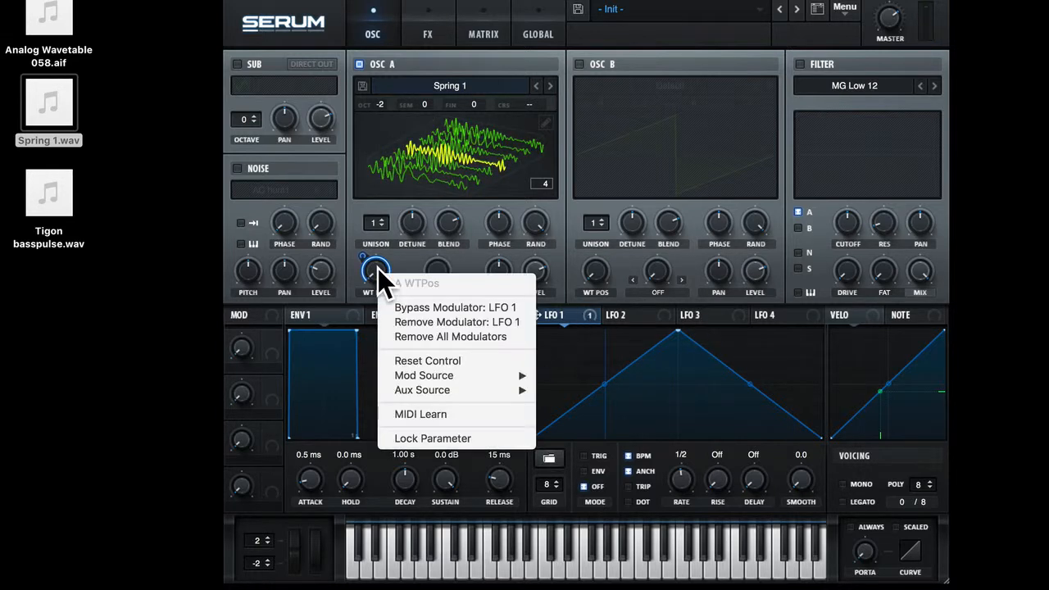
click(411, 305)
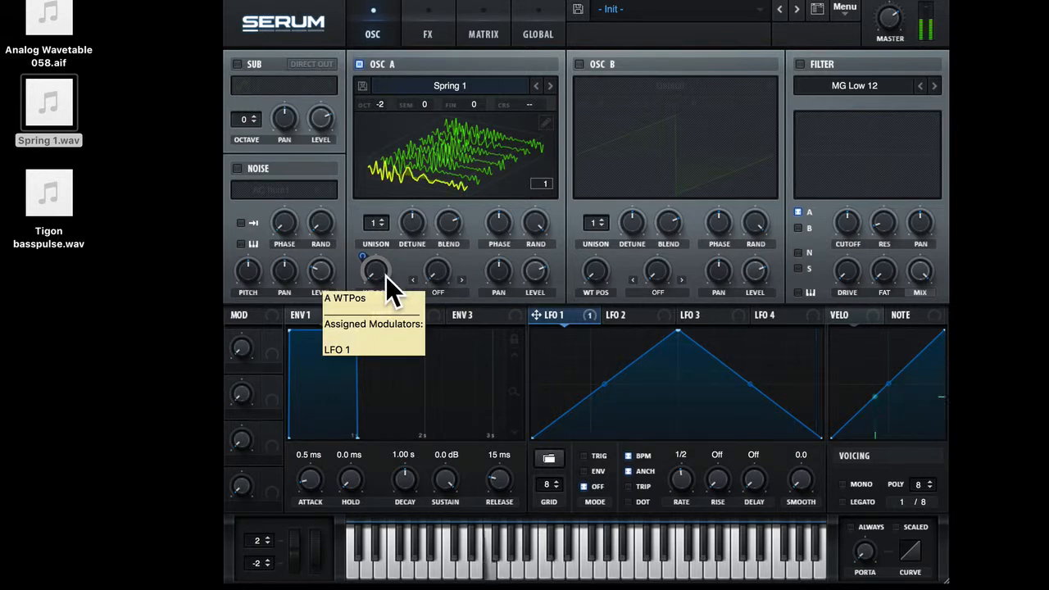
Import Spring 1.wav into oscillator A again and remove its frames from the beginning through frame 7
drag(41, 112, 487, 187)
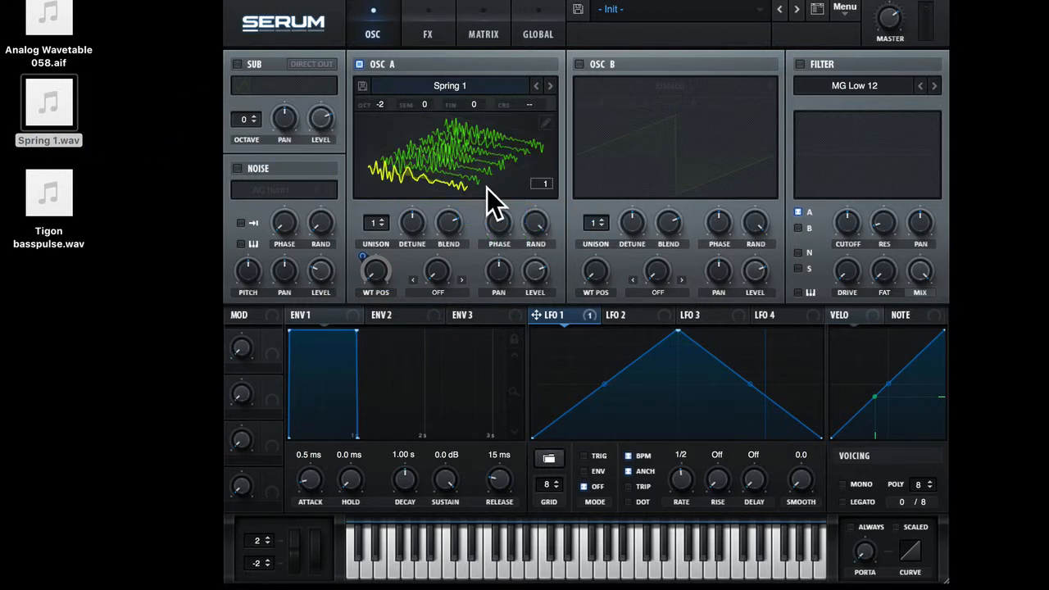
click(546, 123)
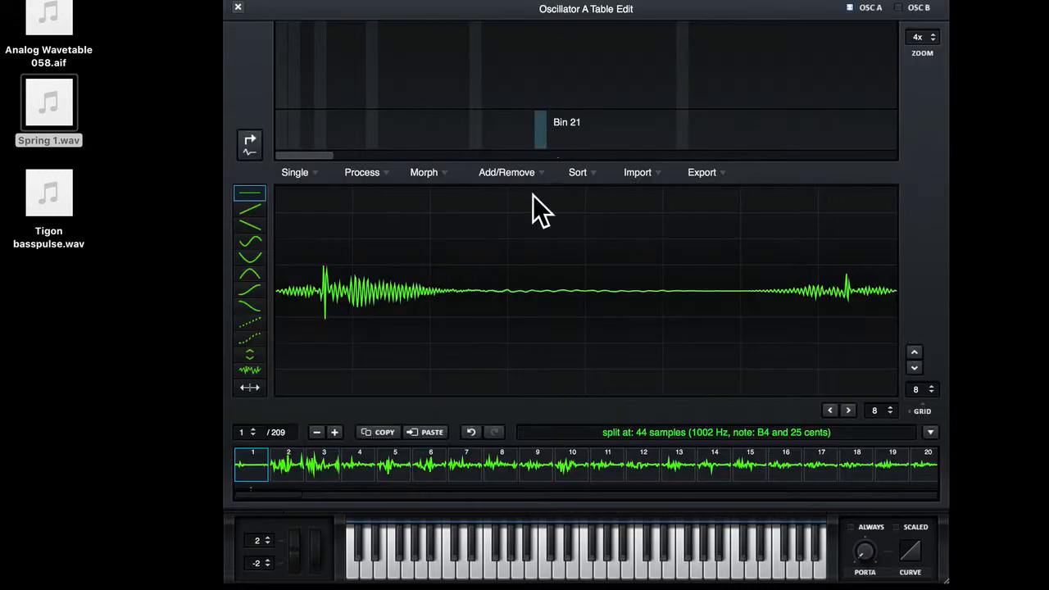
click(457, 463)
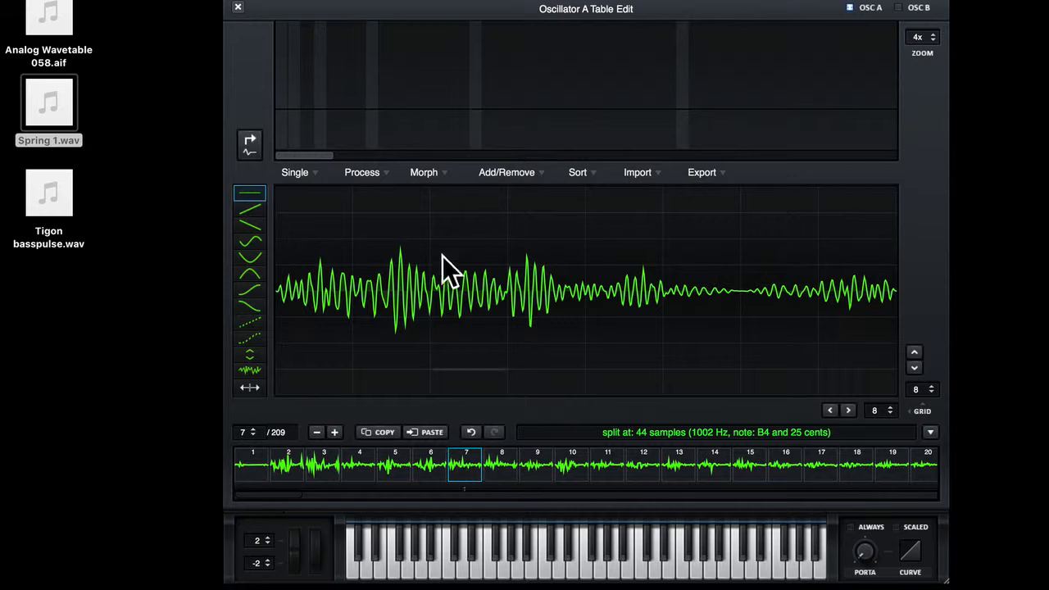
click(492, 171)
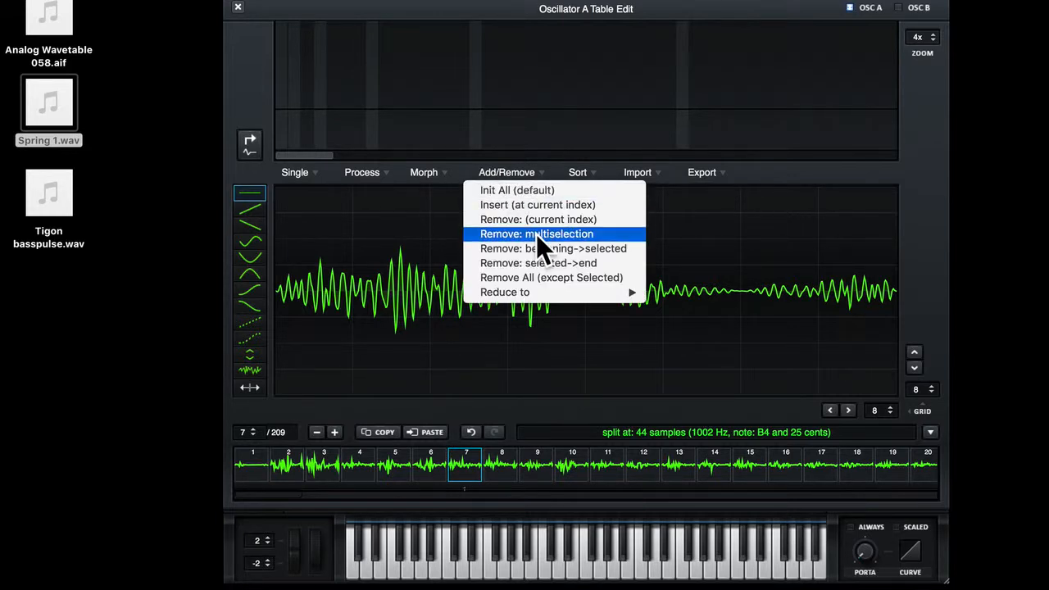
click(553, 248)
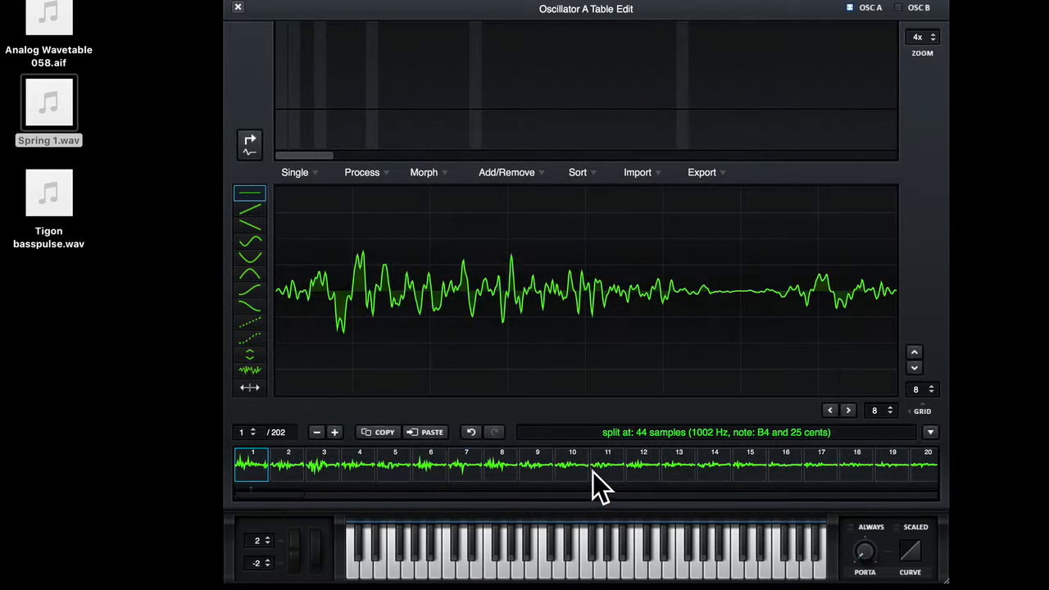
Remove the wavetable's frames from frame 4 through the end and morph the remaining three frames with Crossfade
click(370, 464)
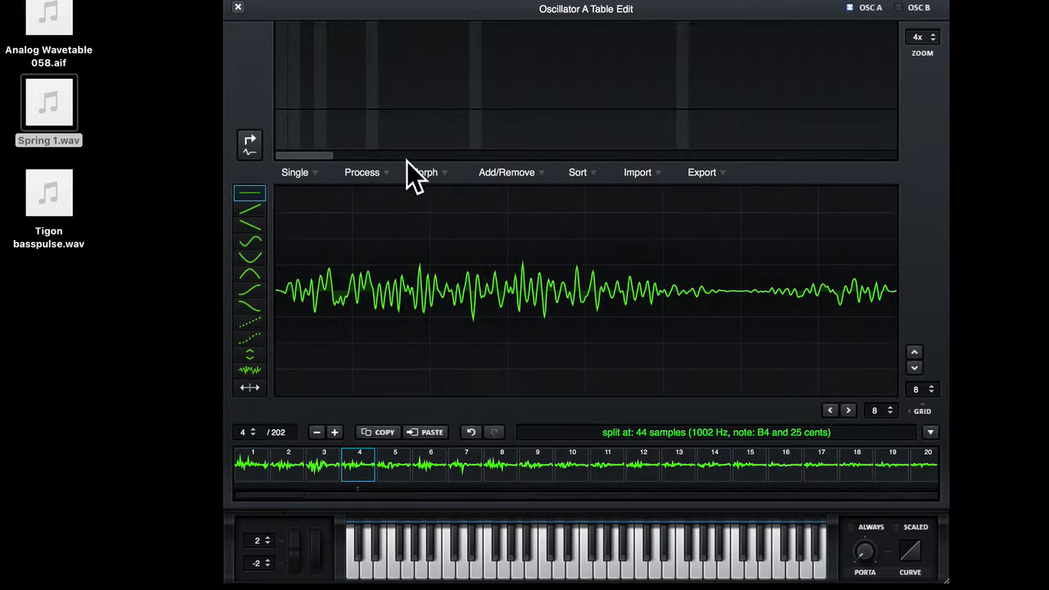
click(490, 172)
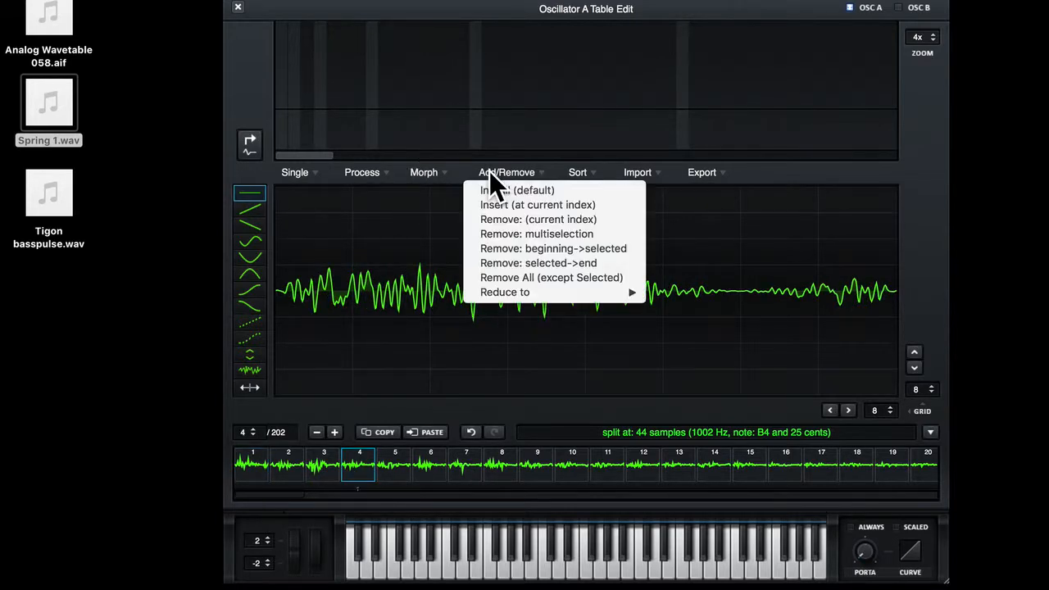
click(502, 260)
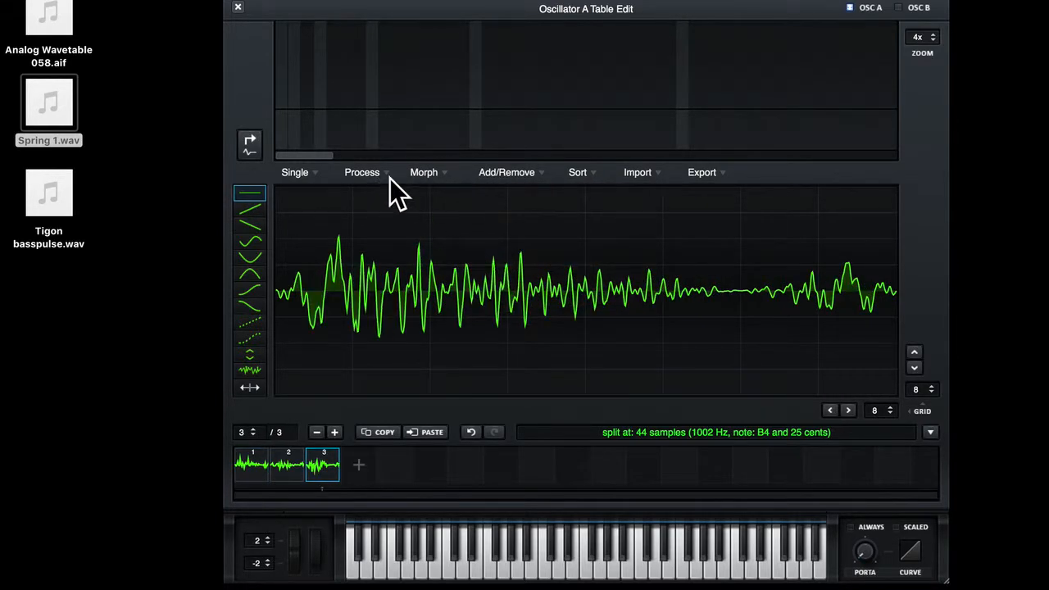
click(426, 171)
click(436, 191)
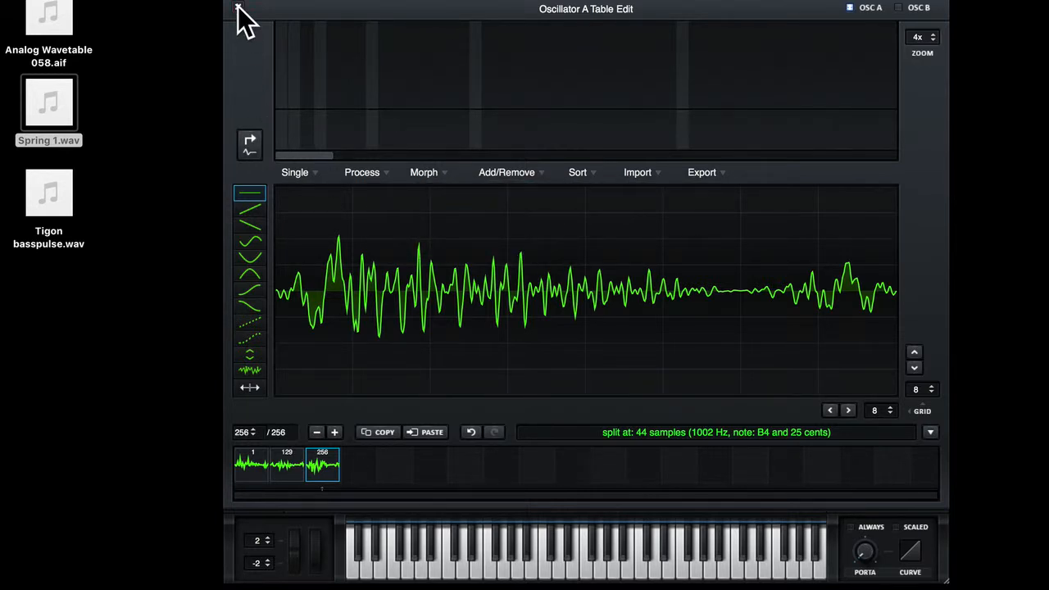
click(238, 8)
Reactivate the bypassed LFO 1 modulator on oscillator A's wavetable position
mouse_move(375, 288)
mouse_down()
mouse_move(386, 460)
mouse_move(386, 282)
mouse_up()
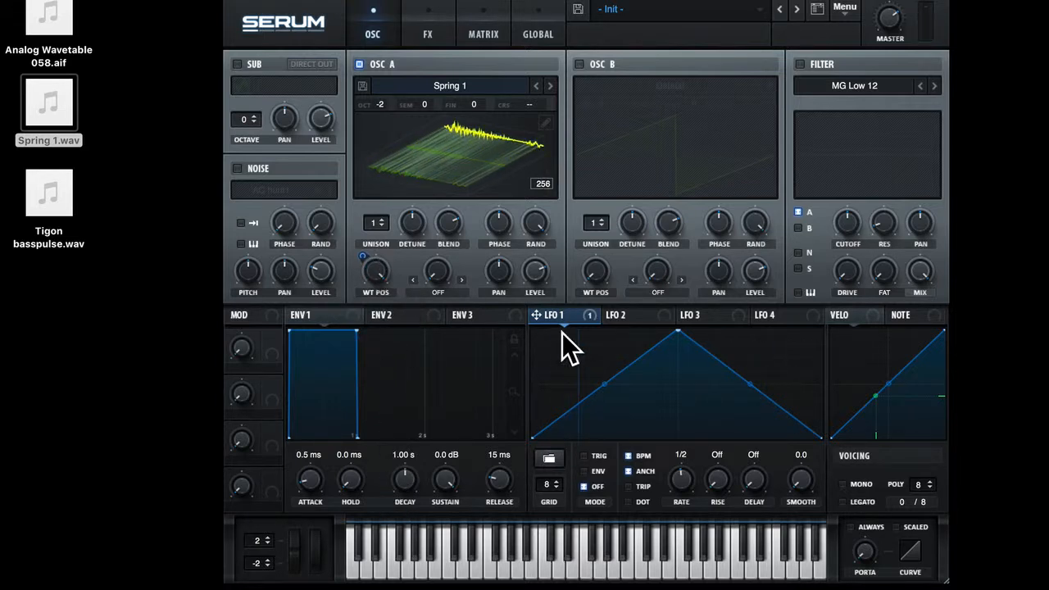
drag(586, 312, 365, 281)
right_click(374, 273)
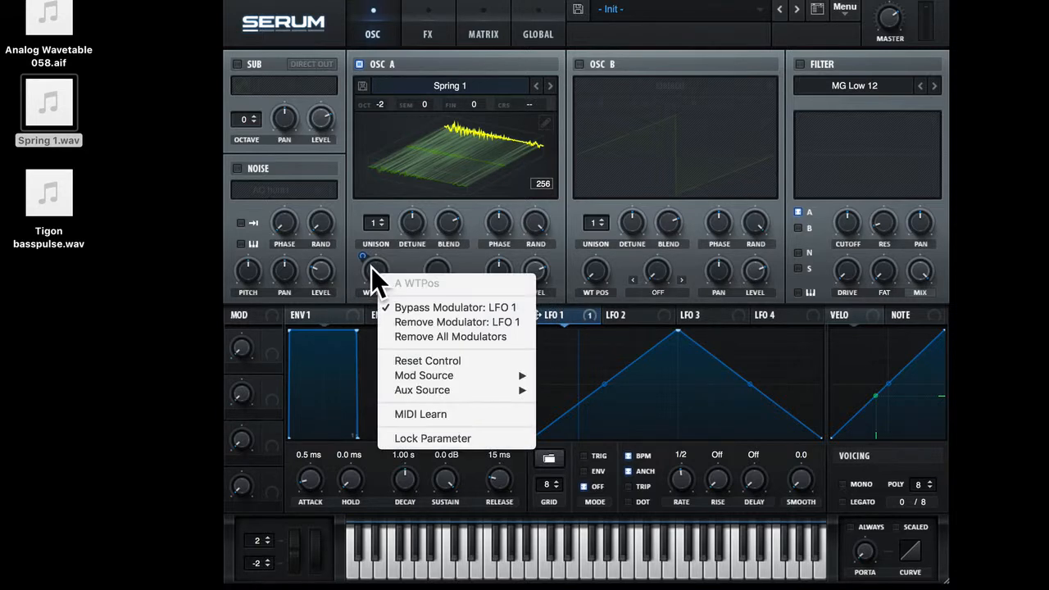
click(436, 308)
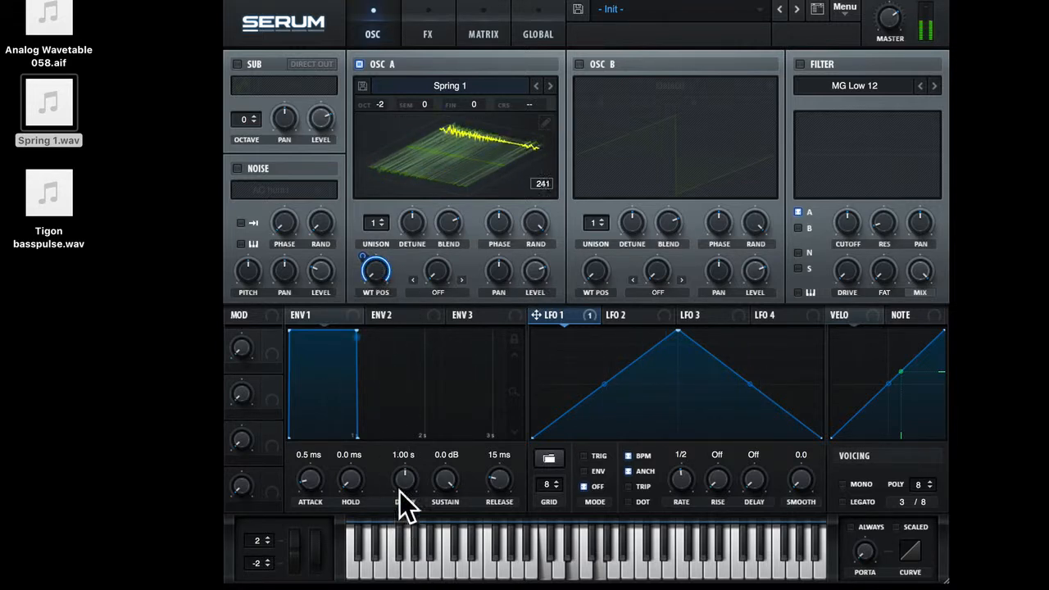
Draw sine shapes over the second to fifth waveform grid columns of frame 1 and flatten the column at its start
double_click(432, 162)
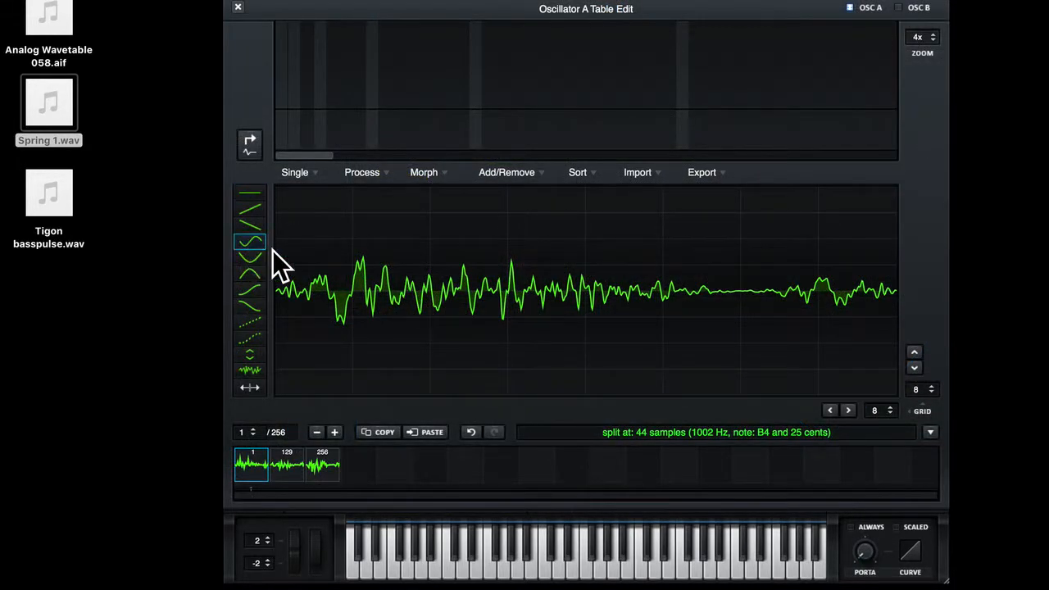
mouse_move(385, 283)
mouse_down()
mouse_move(415, 292)
mouse_move(451, 269)
mouse_move(563, 295)
mouse_move(480, 297)
mouse_up()
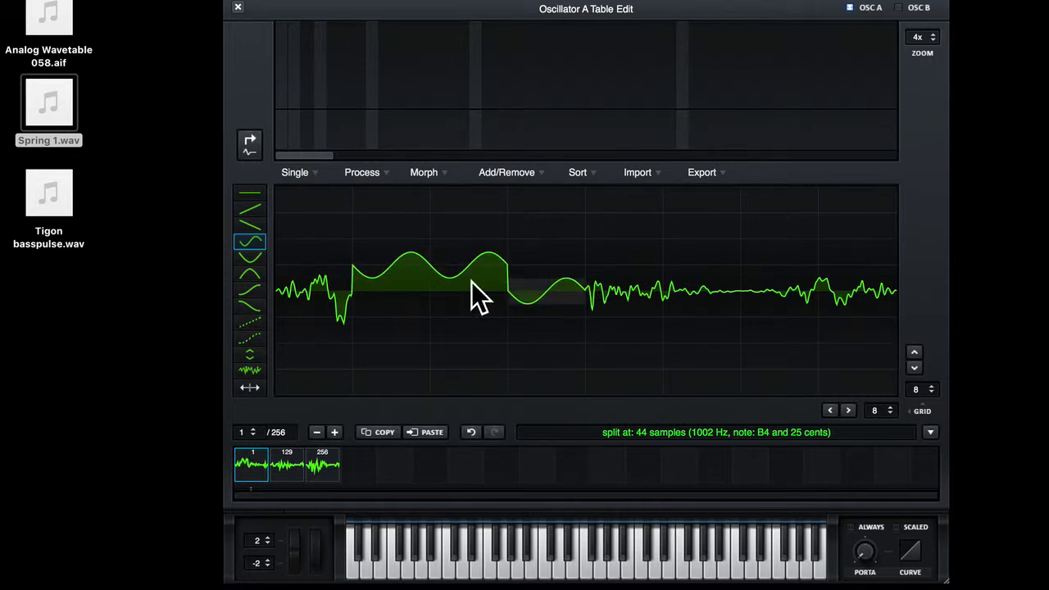
click(249, 193)
click(345, 291)
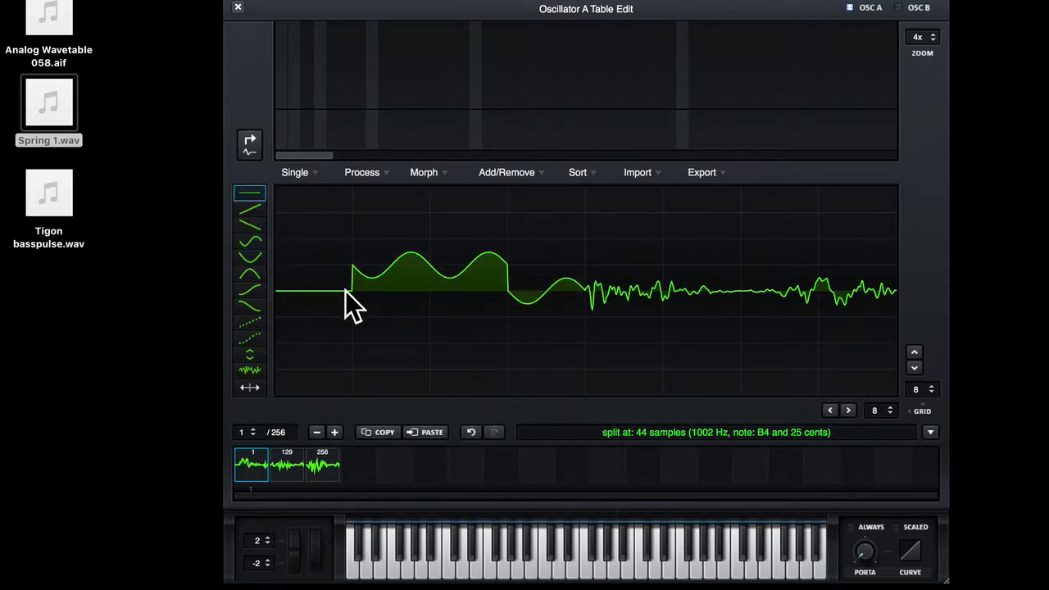
Reapply the Crossfade morph to the hand-edited wavetable and return to the oscillator view
click(422, 172)
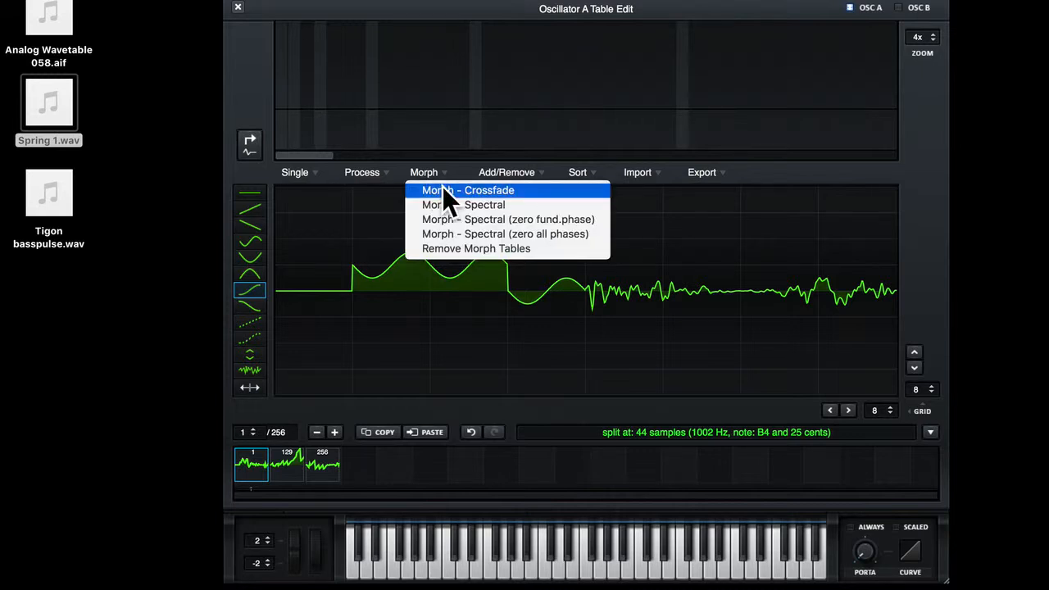
click(443, 190)
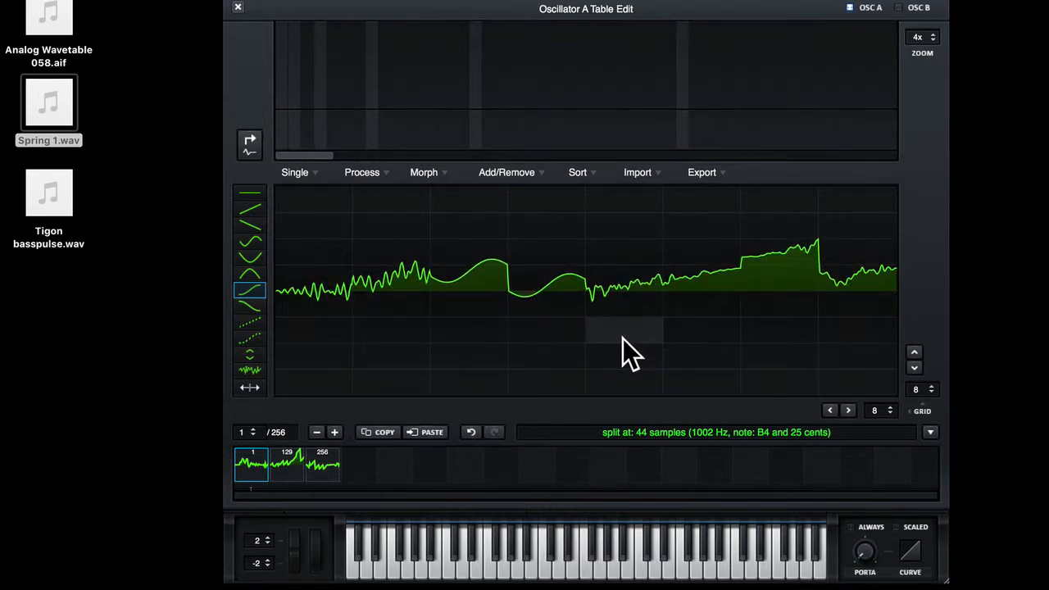
click(238, 6)
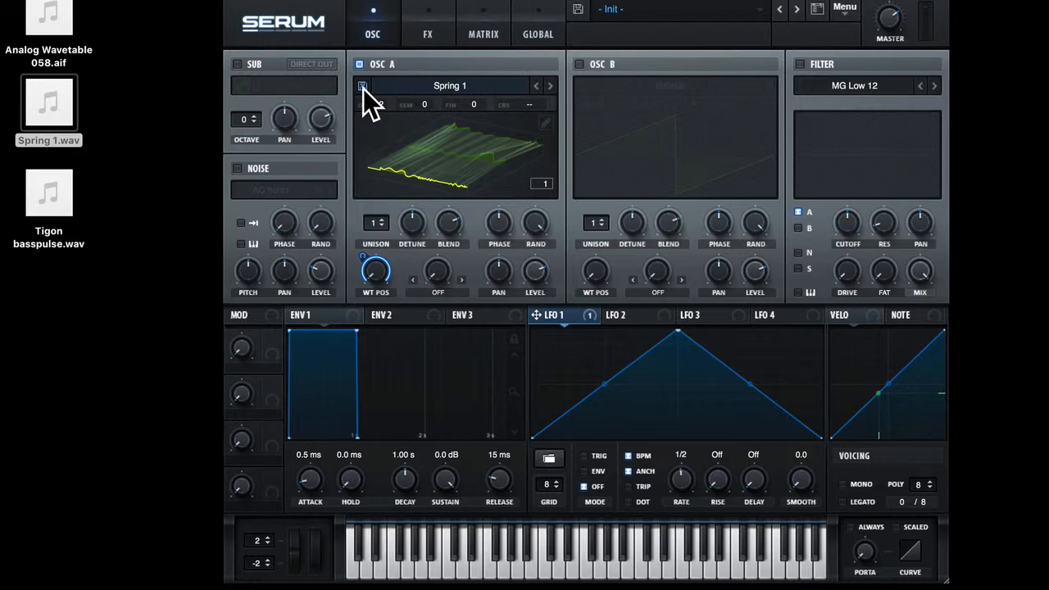
Select Tigon basspulse.wav and display the audio import methods in oscillator A's table editor
drag(49, 193, 436, 124)
click(552, 107)
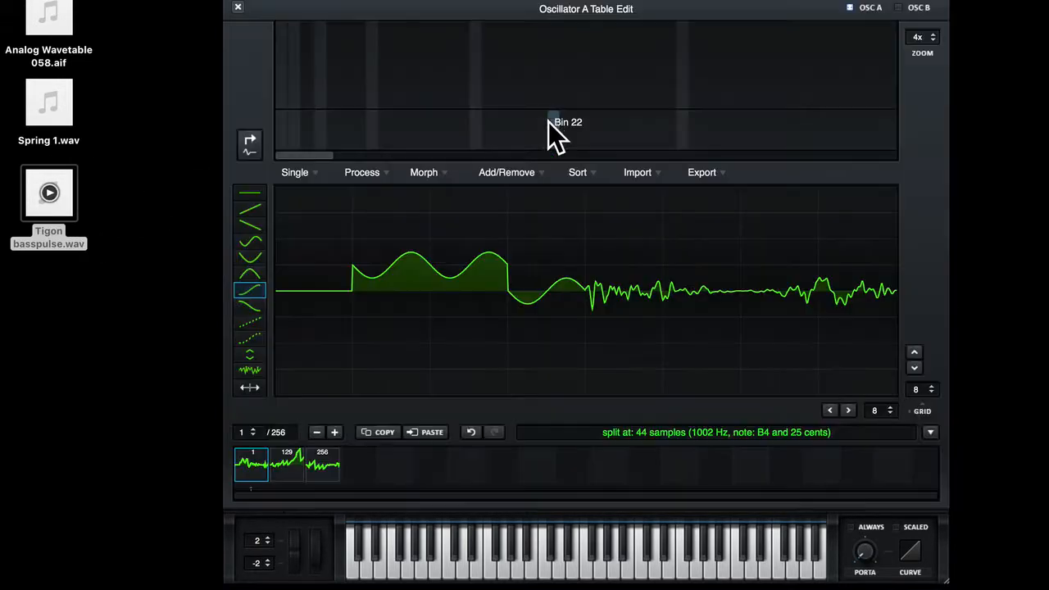
click(641, 172)
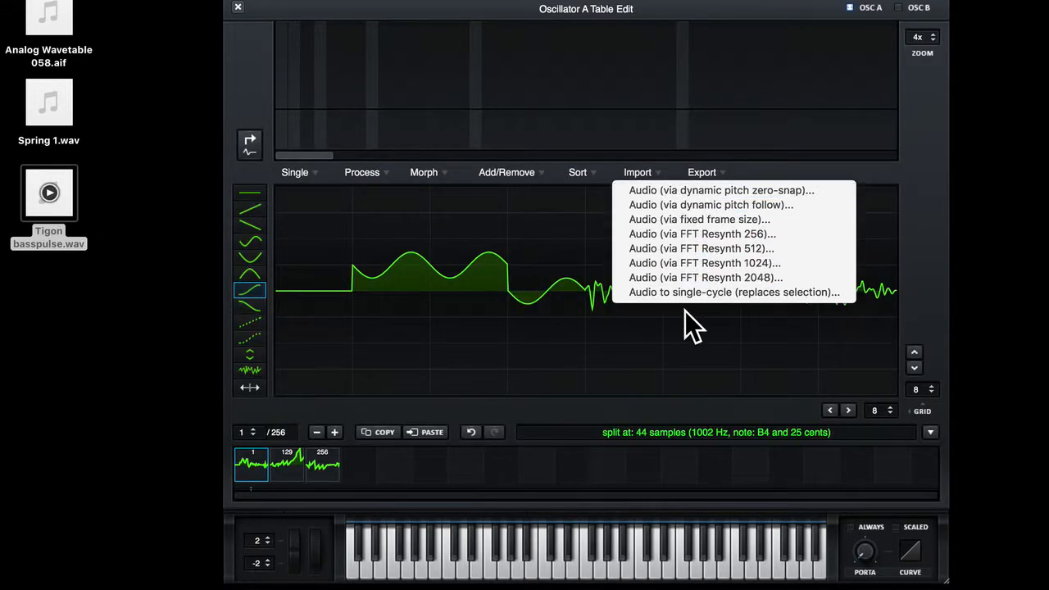